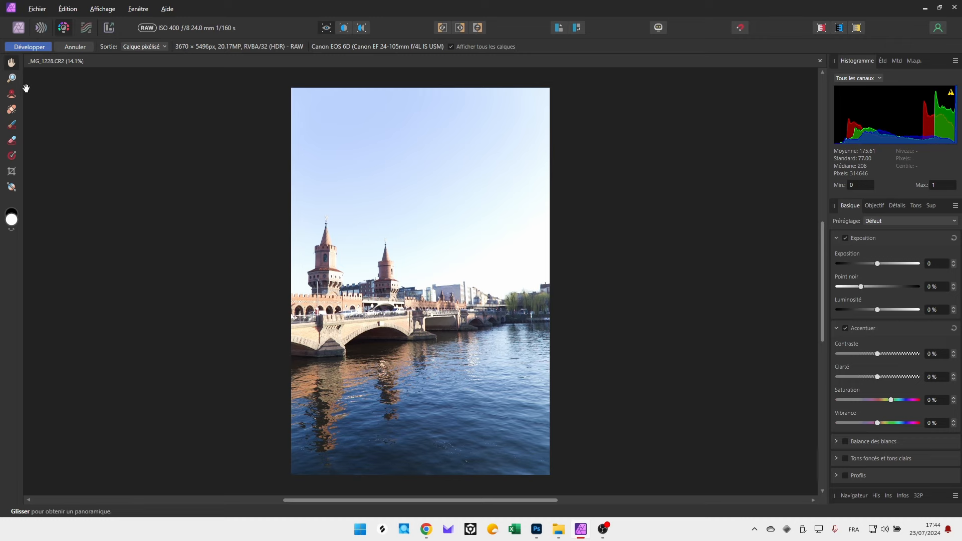
Step: Examine the trees and building along the photo's right edge at 200% zoom
left_click(12, 79)
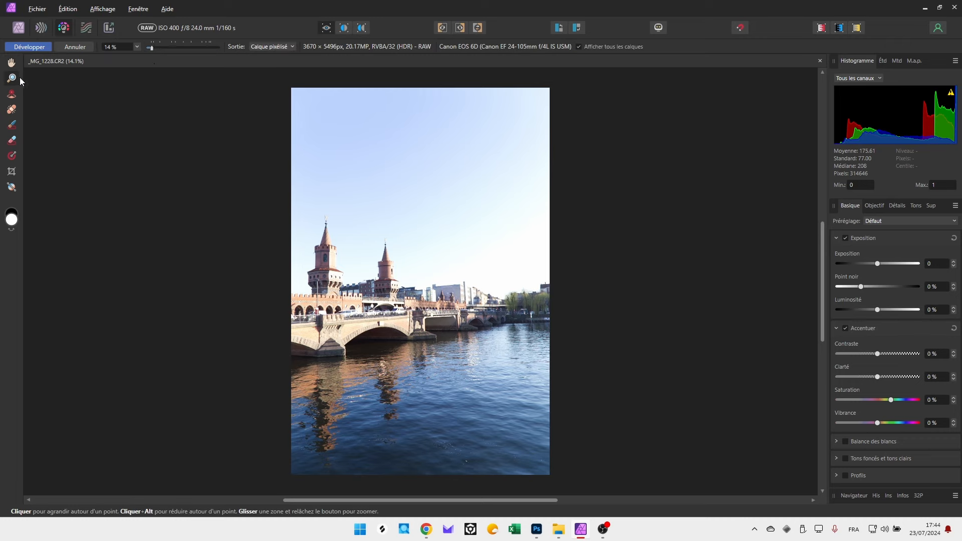
left_click(136, 47)
left_click(112, 81)
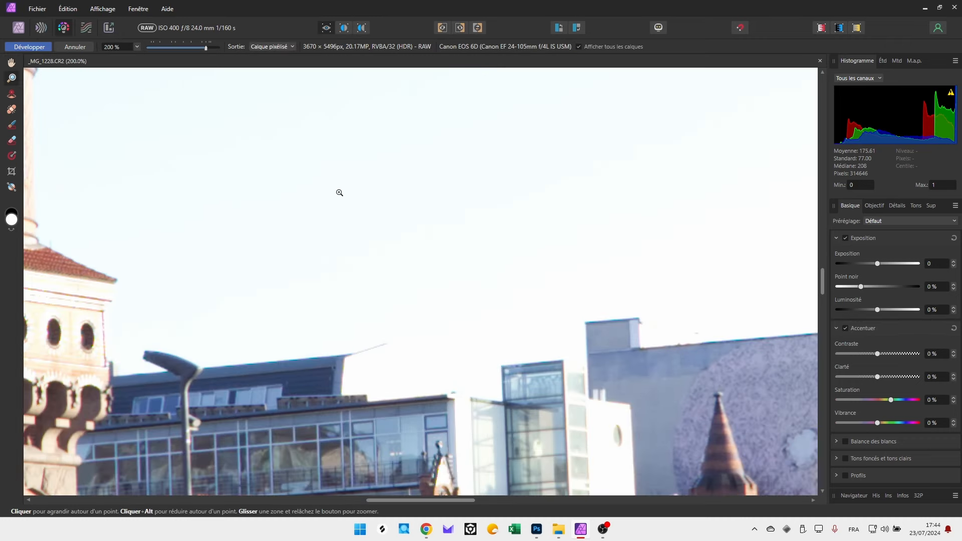
left_click_drag(461, 502, 700, 498)
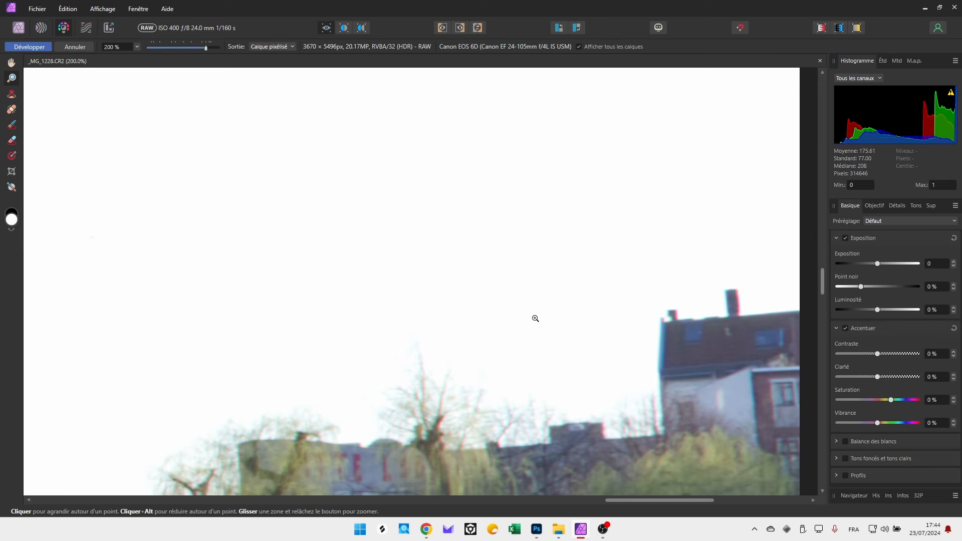
left_click_drag(823, 280, 820, 275)
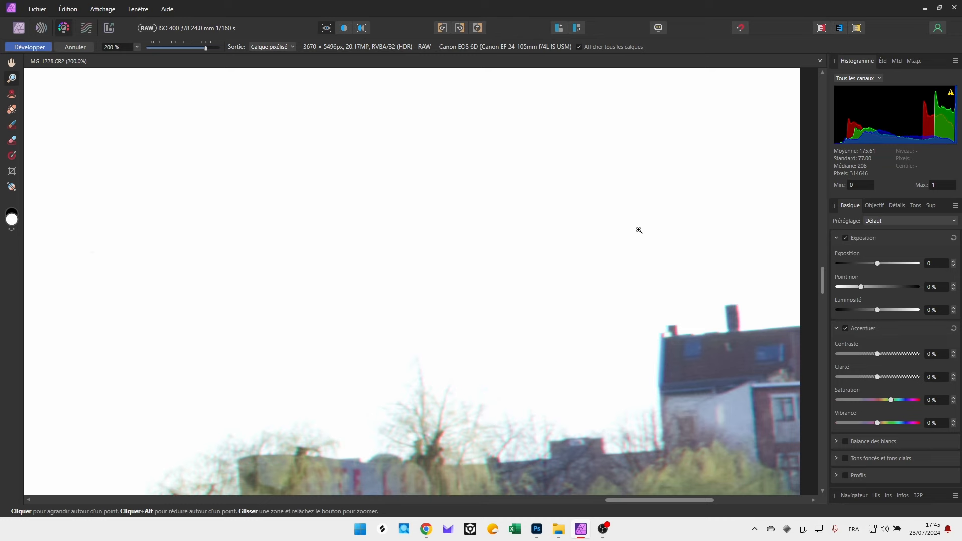
Step: Try lowering the exposure to -3.616 to inspect the overexposed sky, and reset it to 0
left_click(874, 263)
left_click_drag(874, 263, 850, 264)
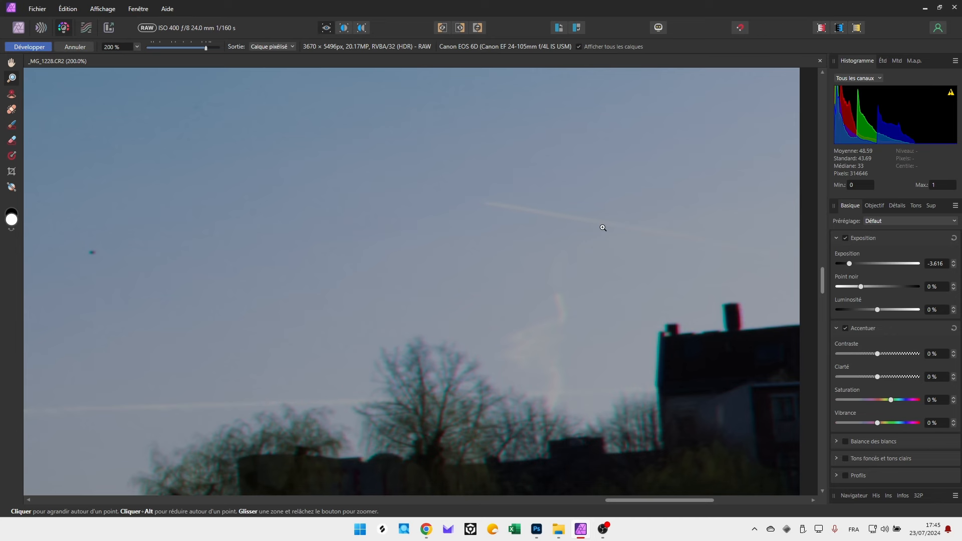
double_click(851, 264)
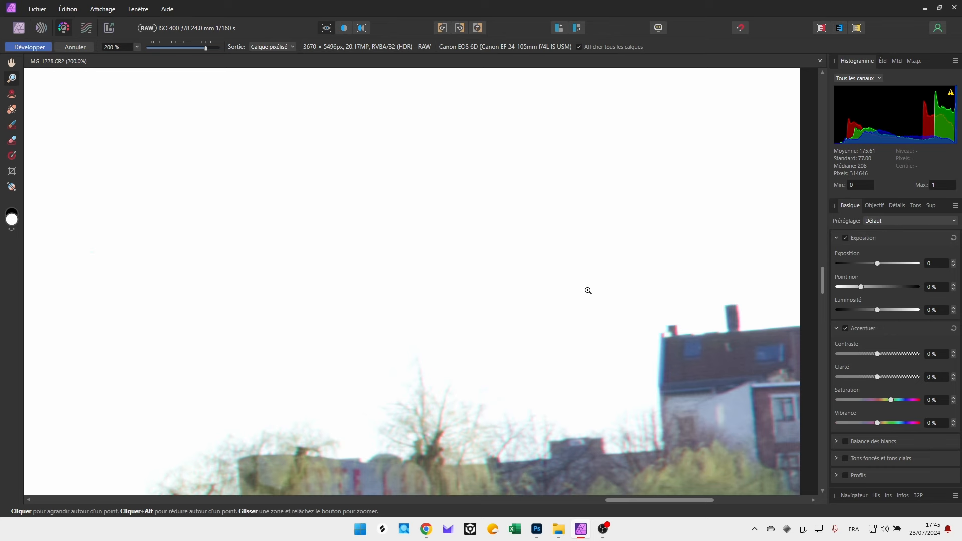
Step: Switch to Photoshop's Camera Raw and view the same building and trees at the right edge at 200%
left_click(537, 529)
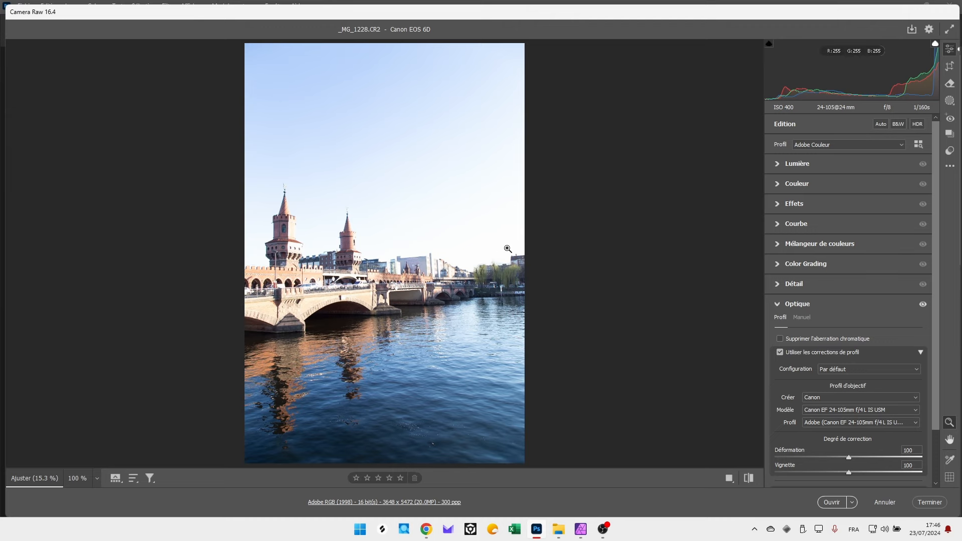
left_click(96, 478)
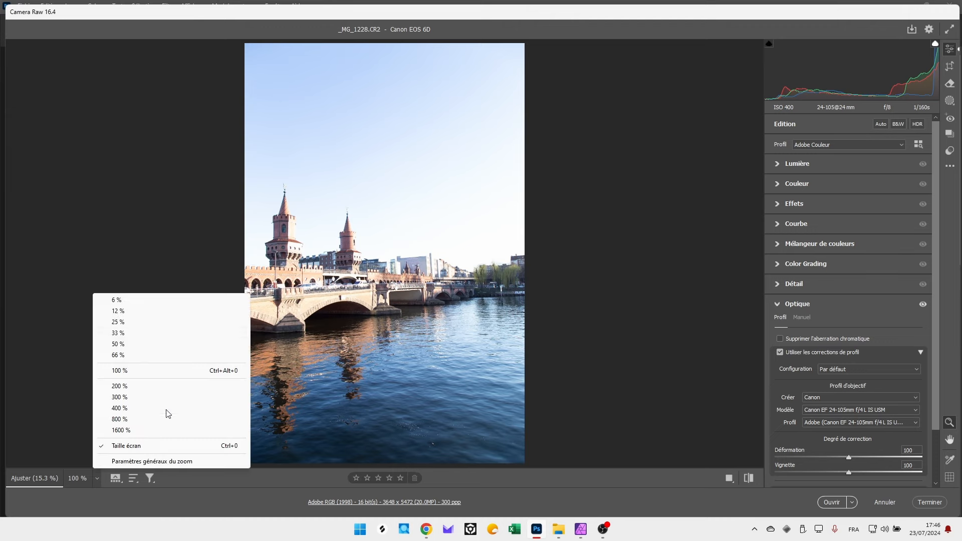
left_click(126, 387)
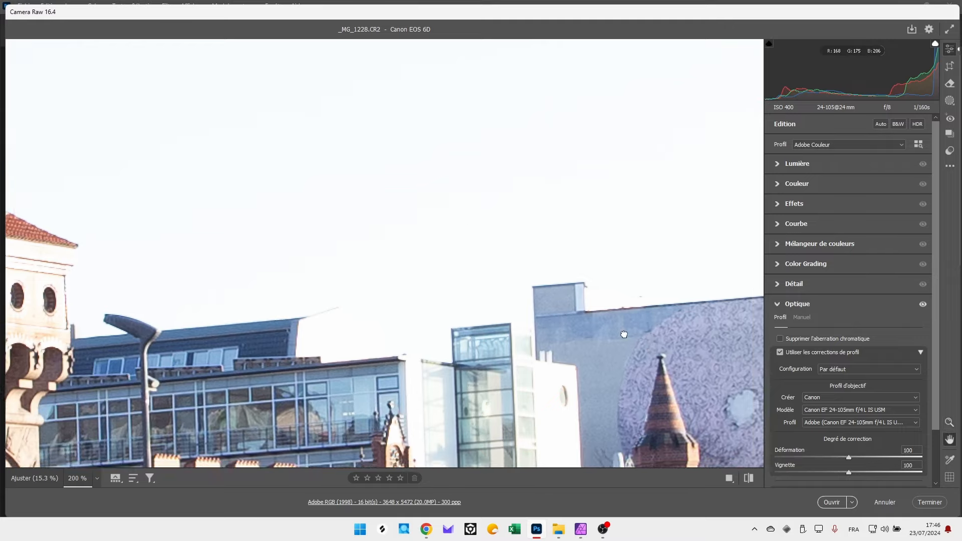
left_click_drag(624, 334, 348, 273)
left_click_drag(558, 271, 318, 264)
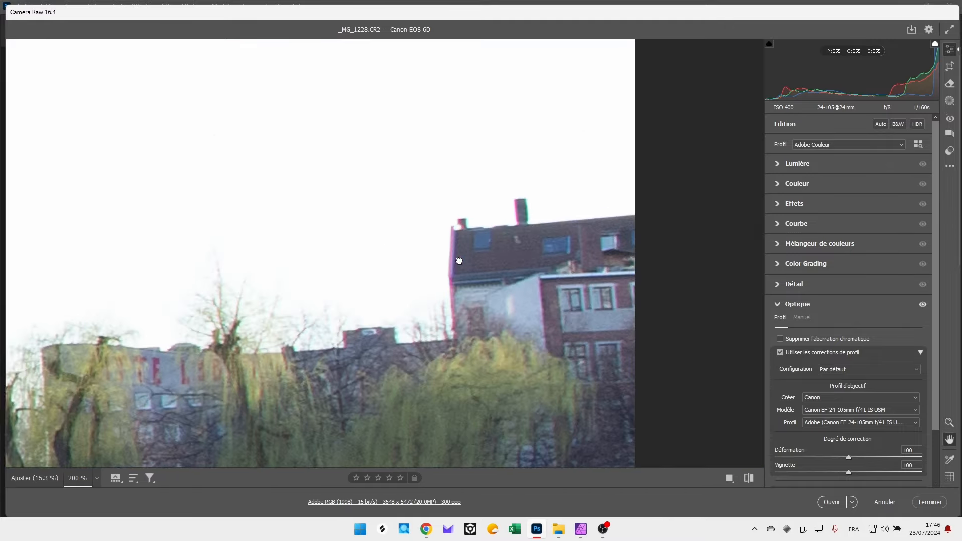
left_click_drag(459, 261, 580, 318)
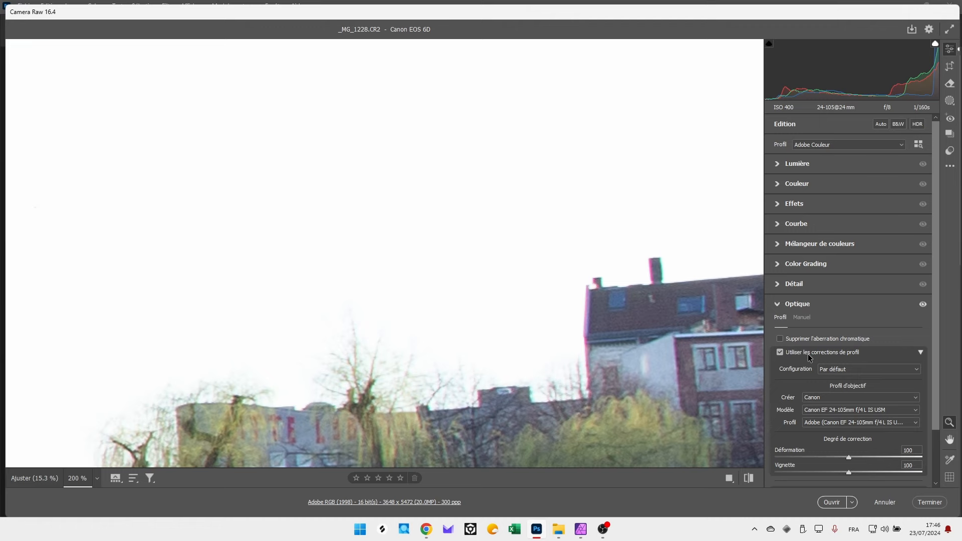
Step: Bring the Affinity Photo view to a matching area and compare the unedited building and trees with Camera Raw
left_click(579, 530)
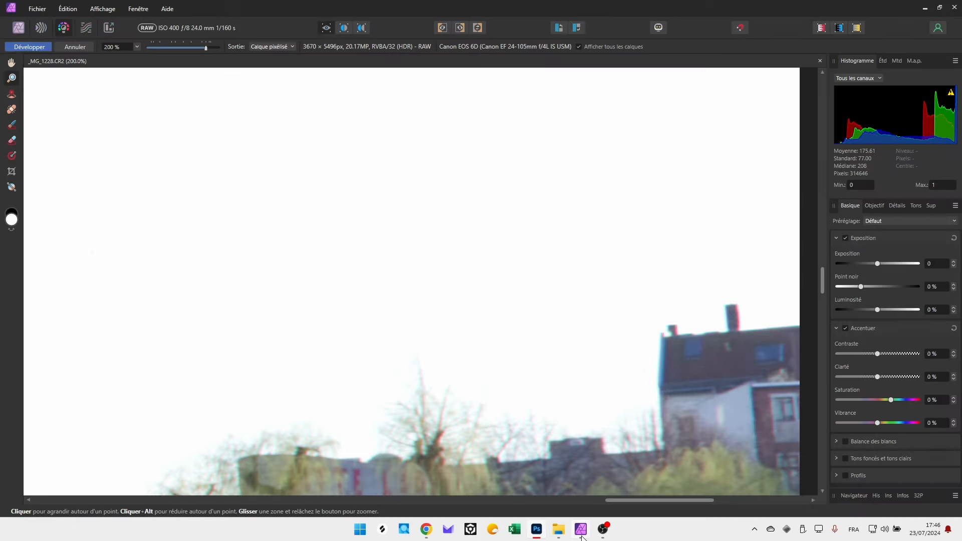
scroll(820, 290, "down", 2)
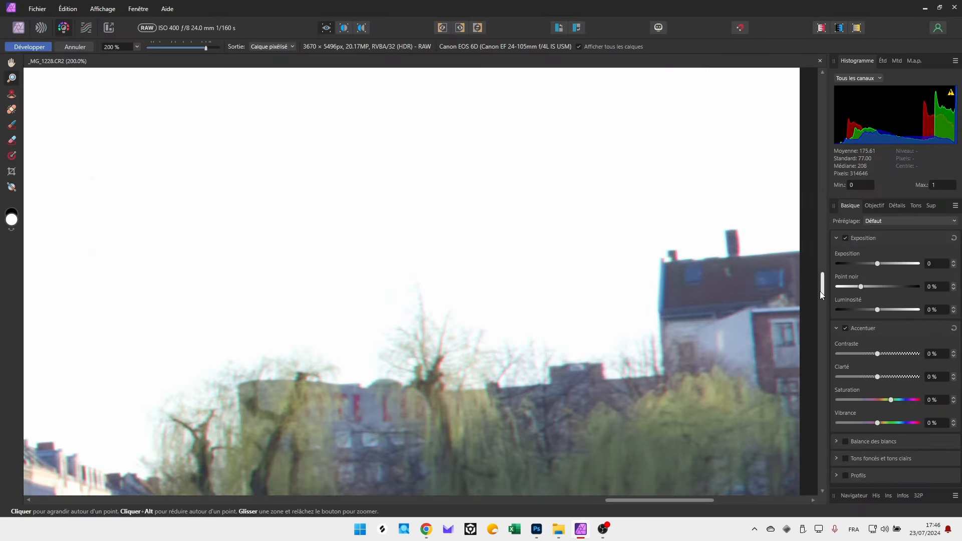
left_click(537, 529)
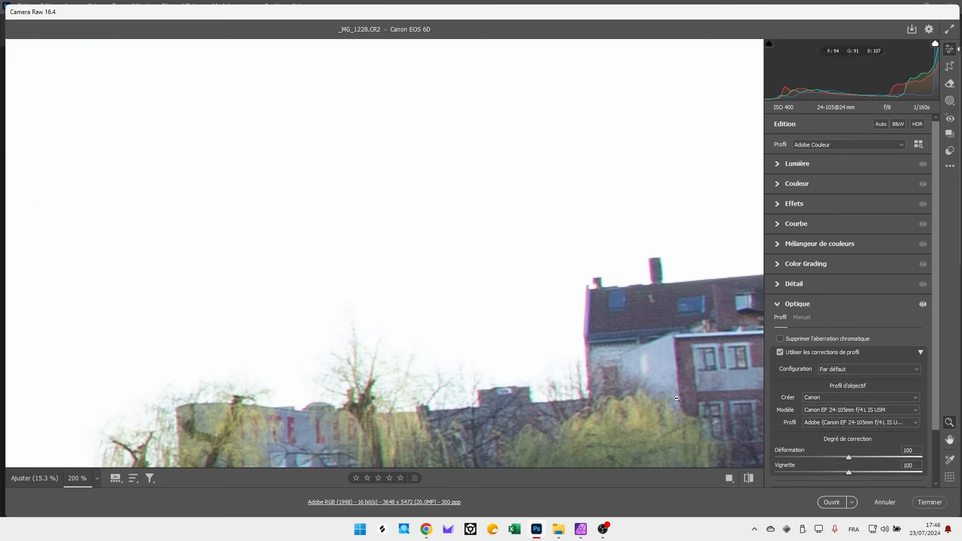
Step: Lower the exposure to -4.10 in Camera Raw and to -3.113 in Affinity Photo
mouse_move(580, 532)
left_click(789, 166)
left_click_drag(849, 186, 797, 179)
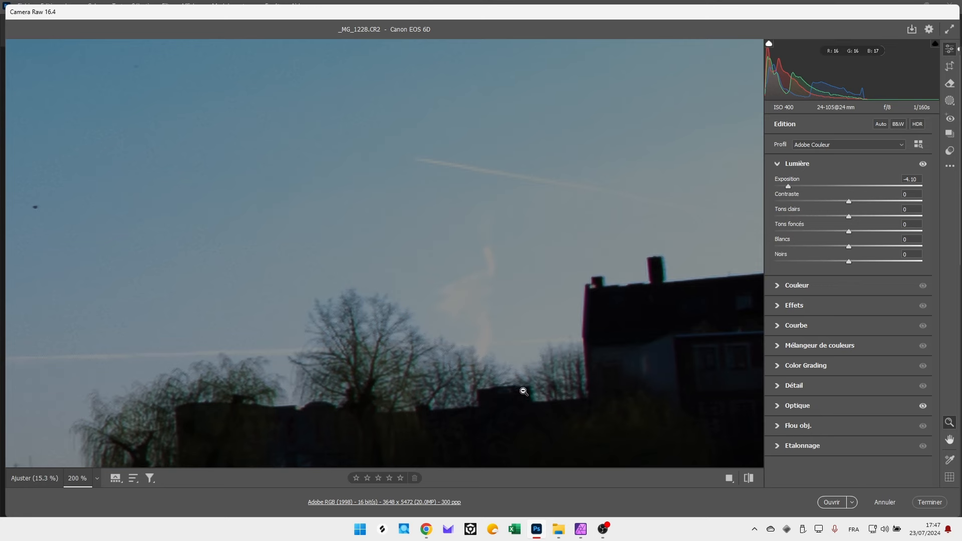
left_click(587, 532)
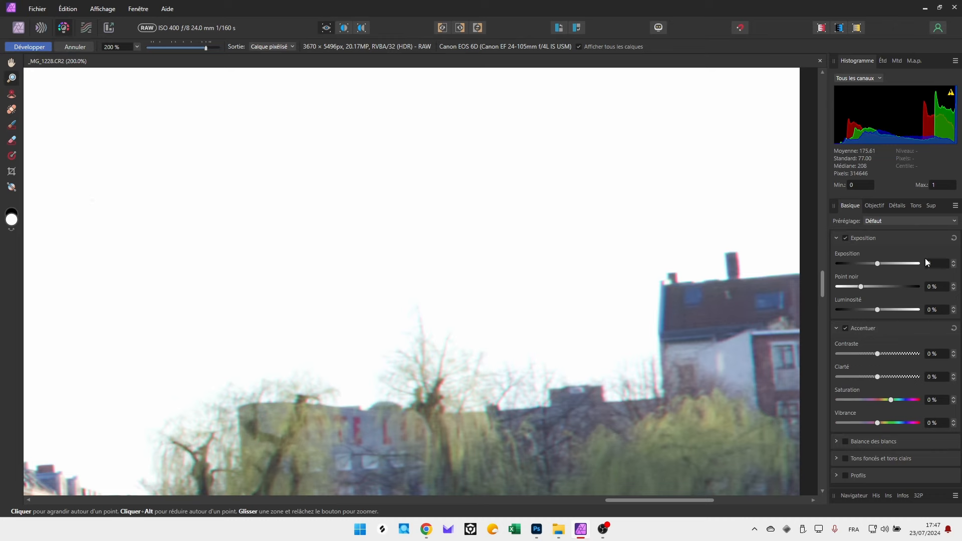
left_click_drag(867, 264, 854, 264)
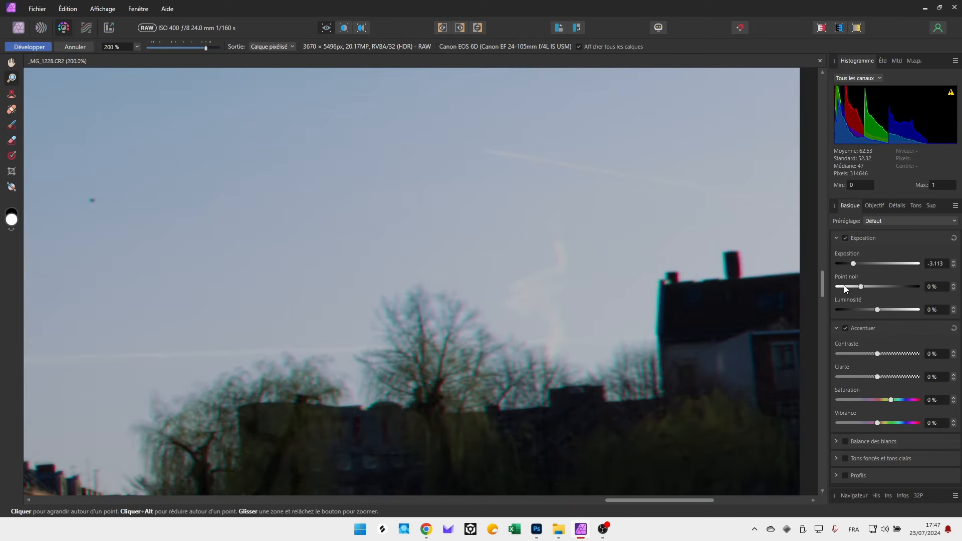
Step: Compare the sky in both programs and set the Camera Raw exposure to -3.80
left_click(536, 530)
left_click(581, 531)
left_click(536, 531)
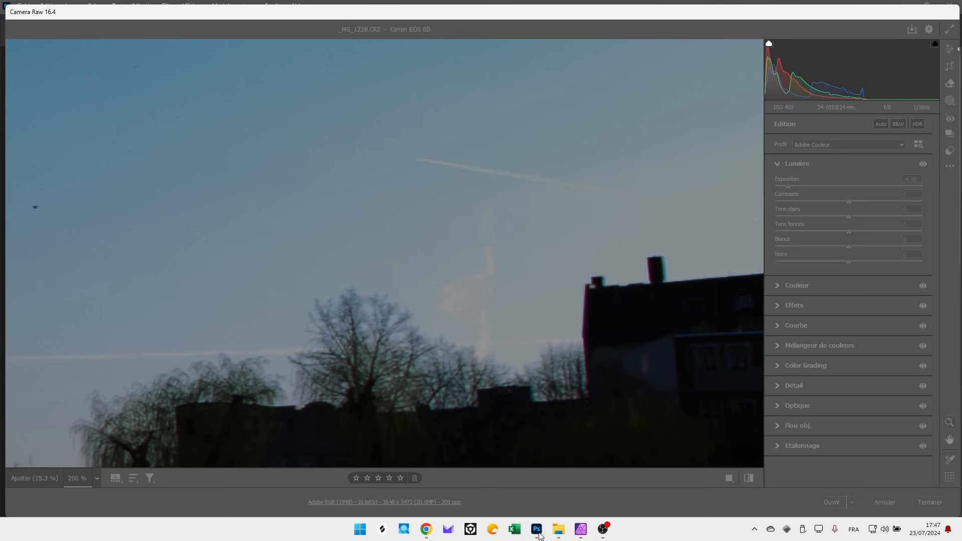
left_click_drag(789, 185, 793, 185)
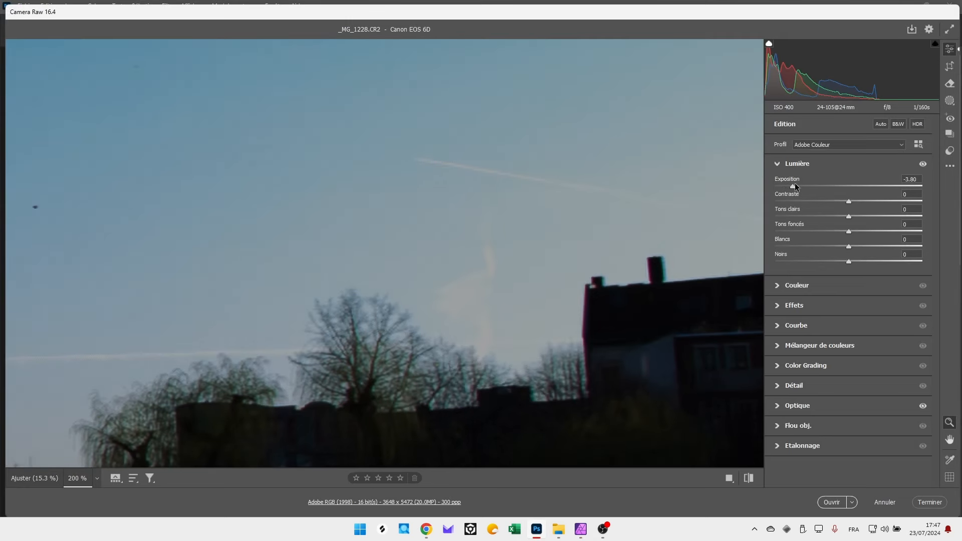
Step: Set the Affinity Photo exposure to -3.239 and compare the recovered sky with Camera Raw
left_click(581, 530)
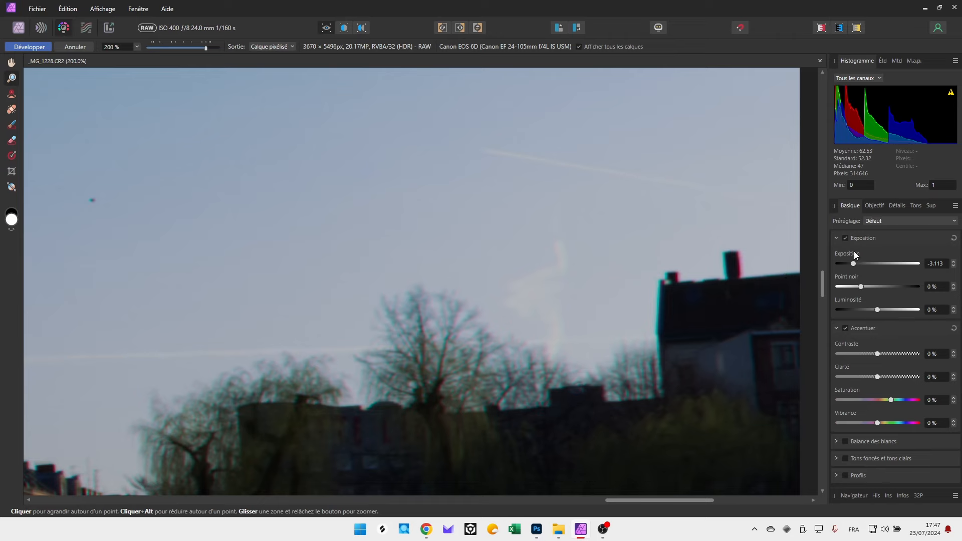
left_click(536, 531)
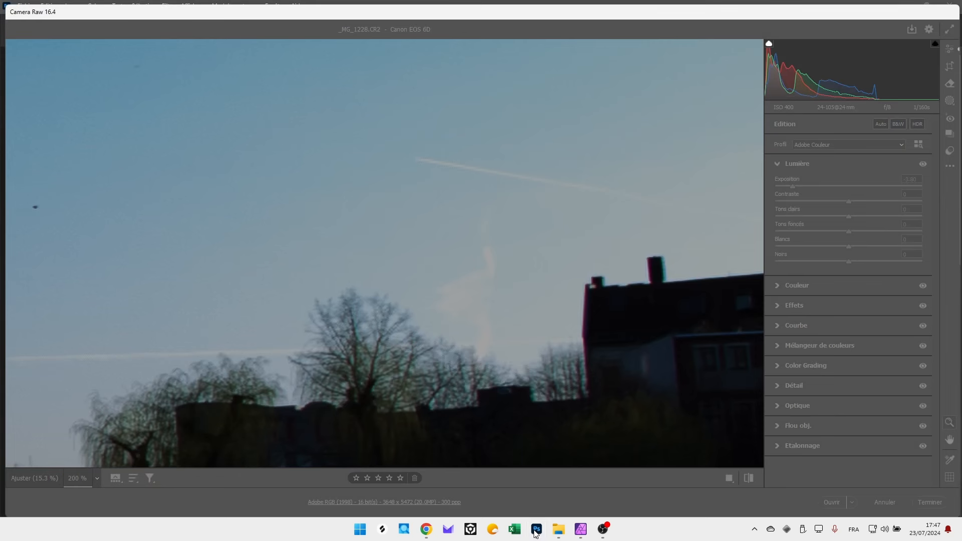
left_click(581, 531)
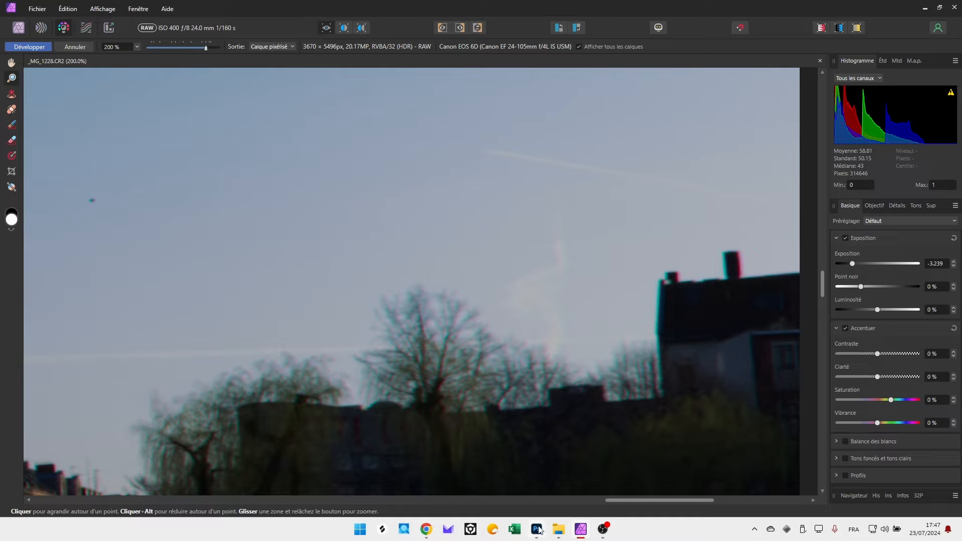
left_click(539, 530)
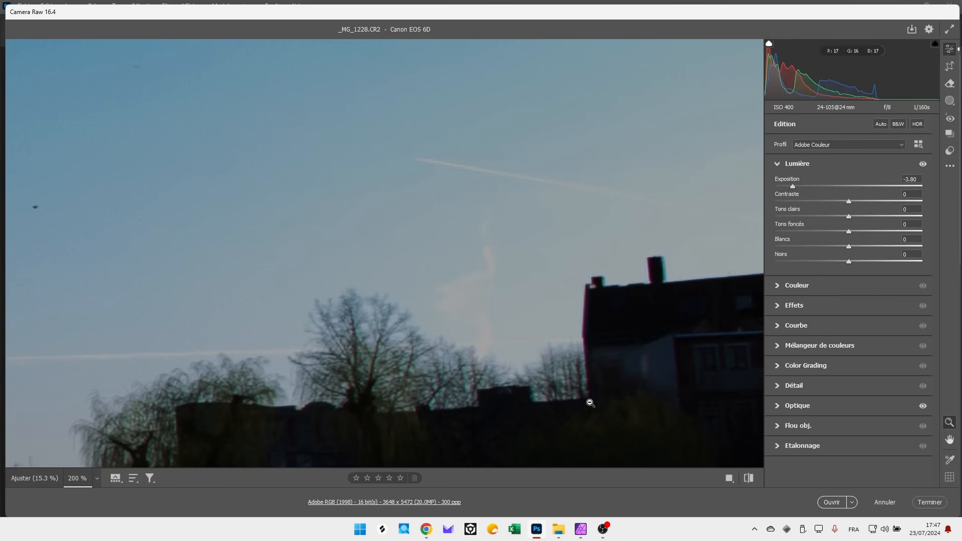
left_click(581, 530)
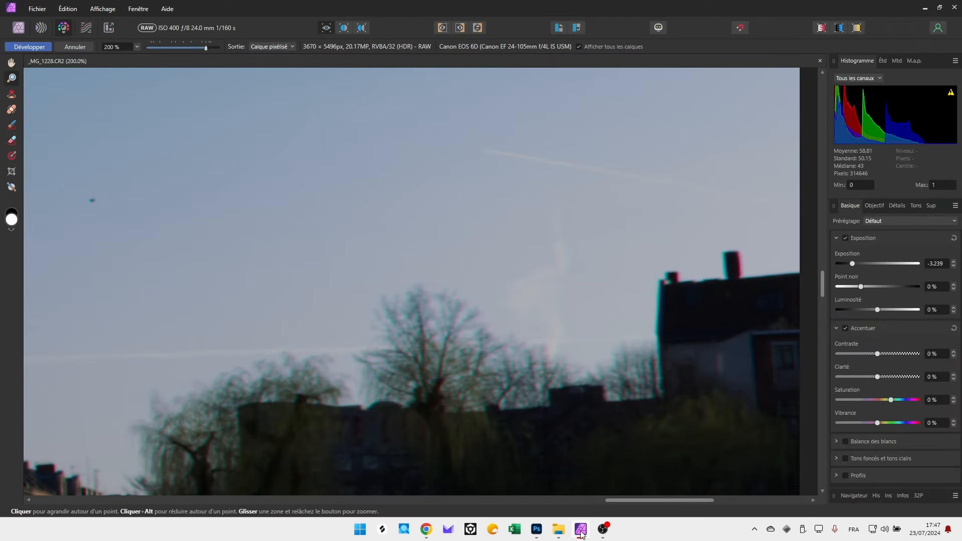
Step: Try the Éliminer la frange option in the lens corrections, and turn it off again
left_click(875, 205)
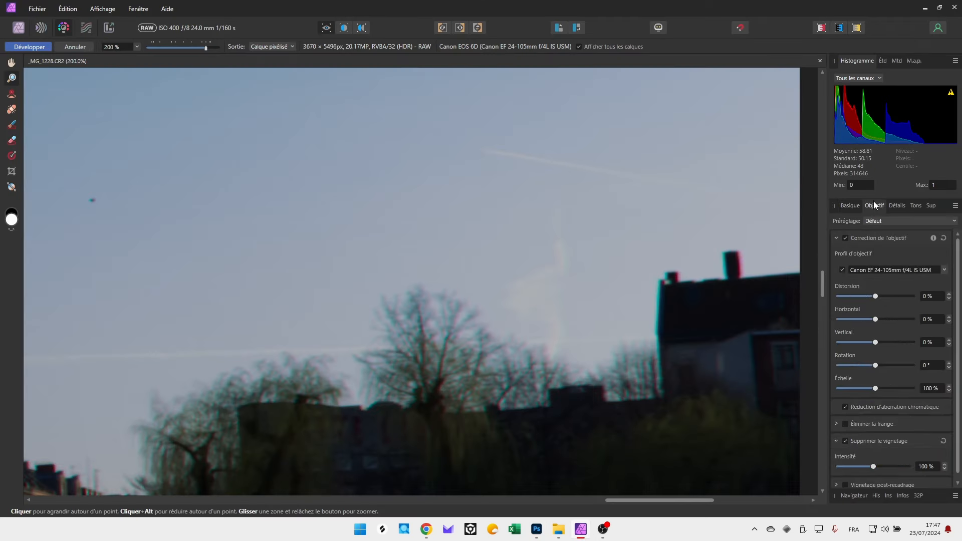
left_click(846, 425)
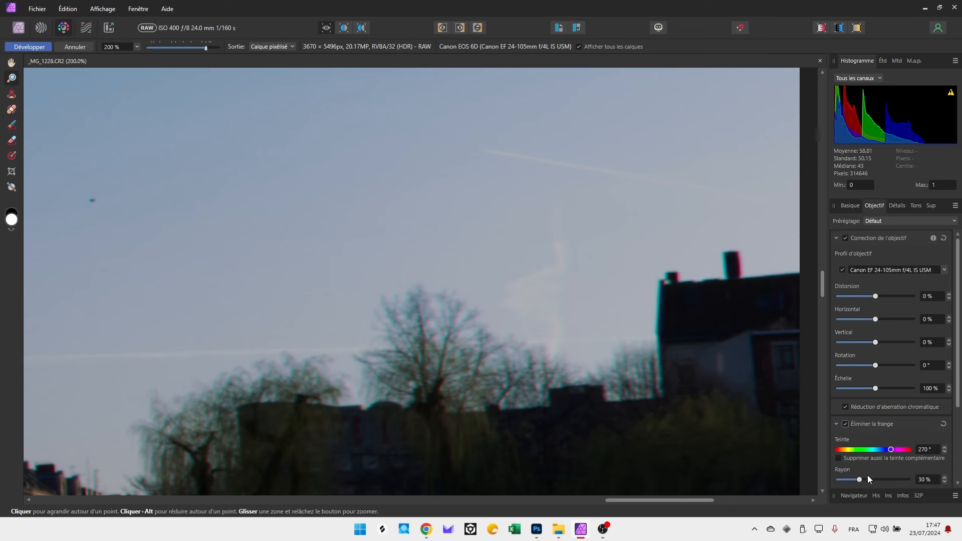
left_click(846, 424)
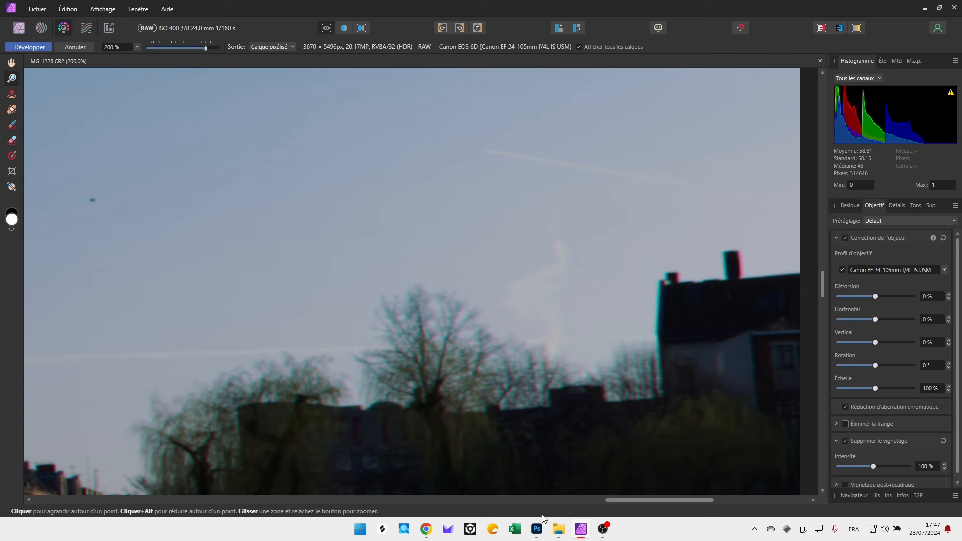
Step: Compare the sky trails and tree outlines between Camera Raw and Affinity Photo
left_click(537, 531)
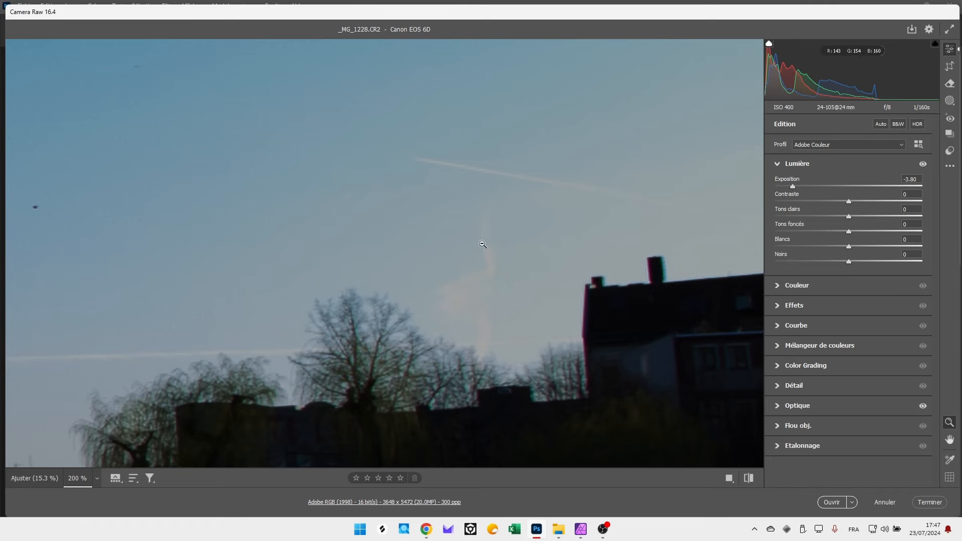
left_click(582, 534)
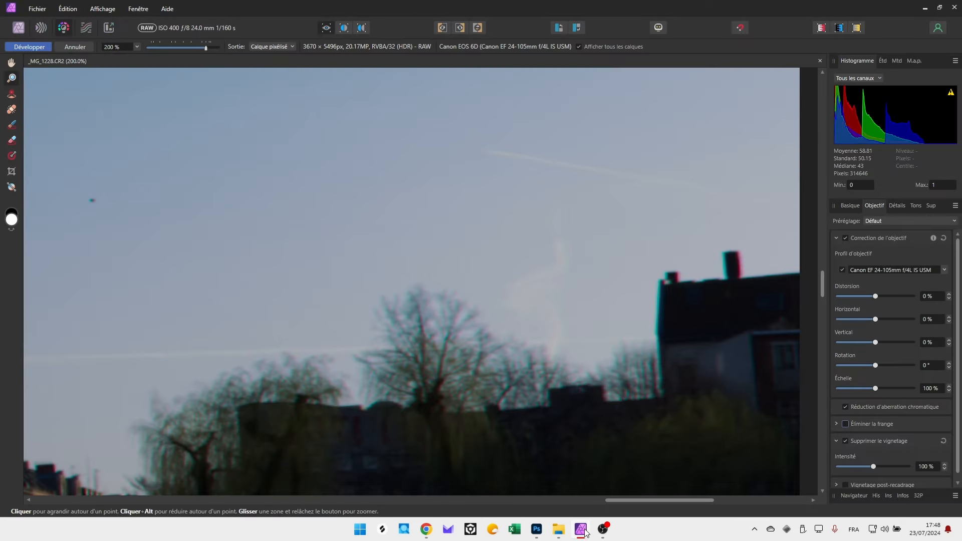
left_click(537, 530)
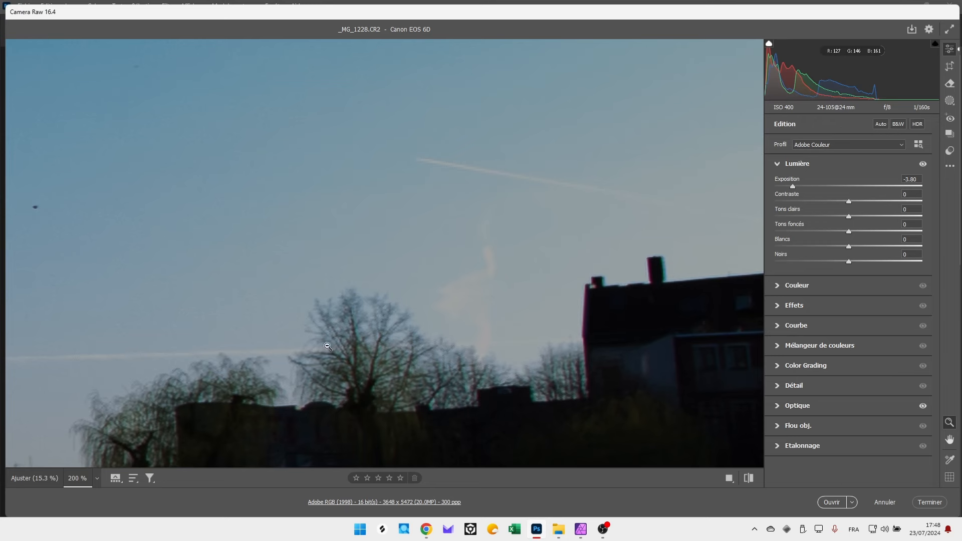
left_click(580, 527)
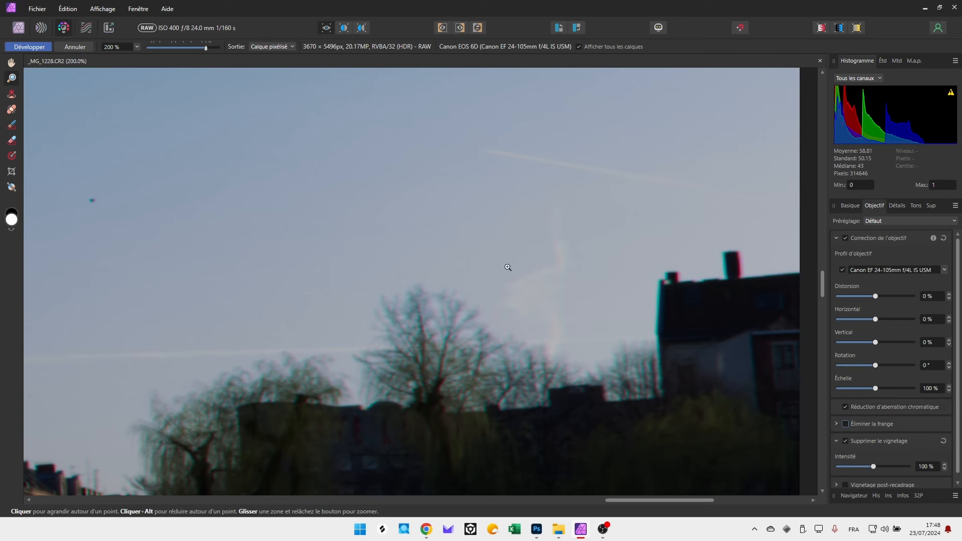
Step: Switch to Camera Raw and examine the sky trails and building edges at 300% zoom
left_click(538, 531)
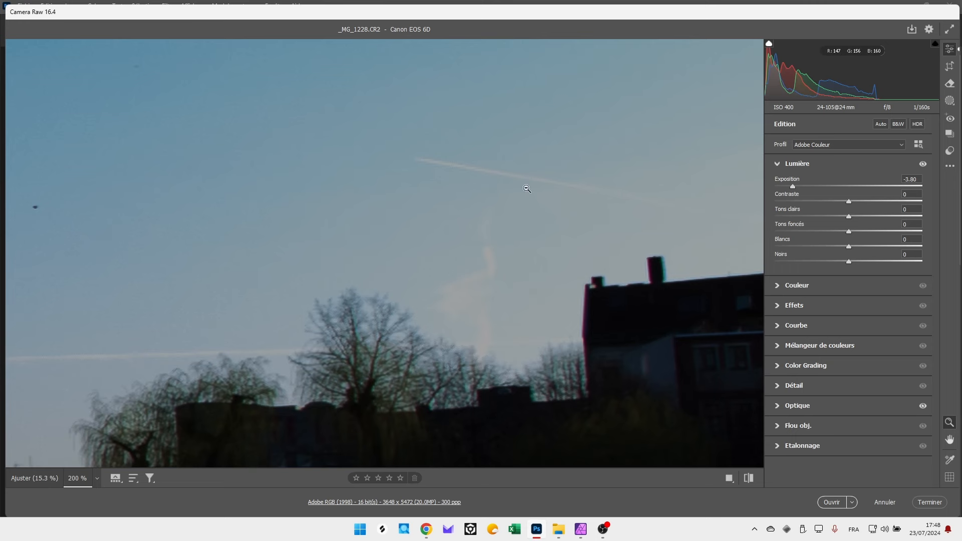
left_click(97, 479)
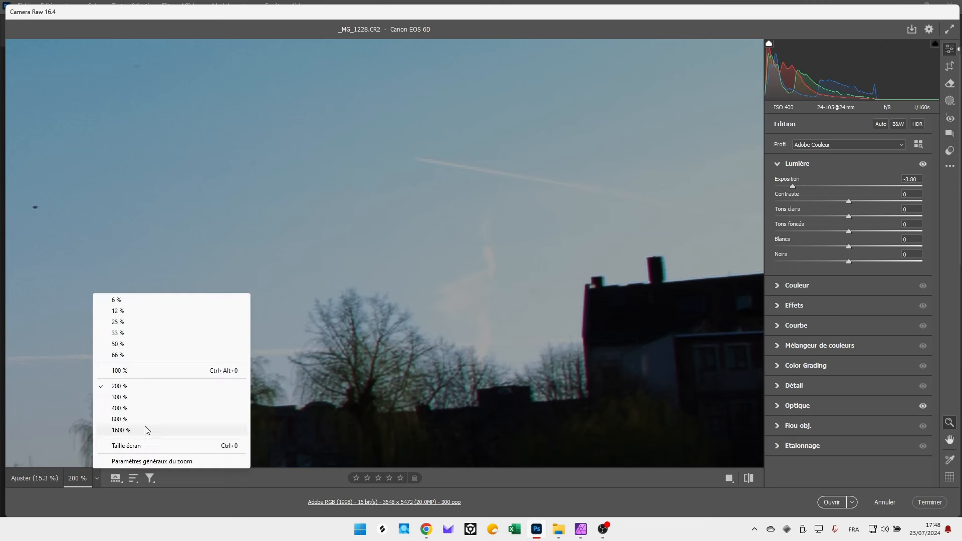
left_click(159, 397)
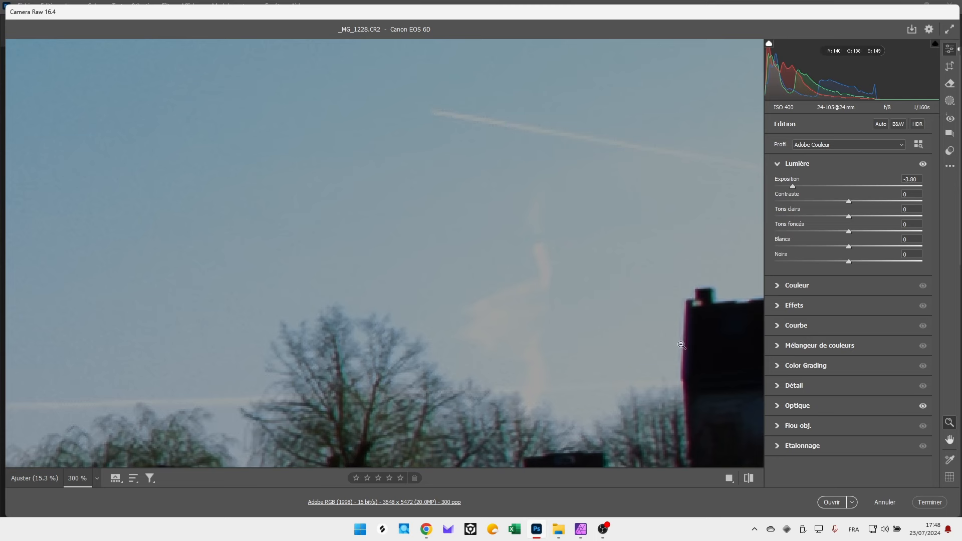
left_click_drag(694, 365, 528, 355)
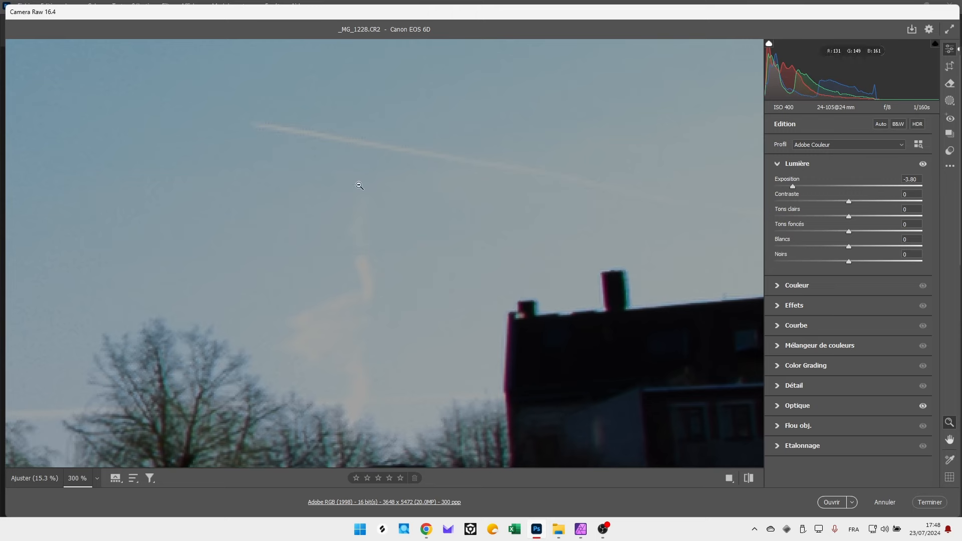
Step: Match the Affinity Photo view to Camera Raw at 300% zoom and compare the sky trails and building edges in both programs
key("alt+Tab")
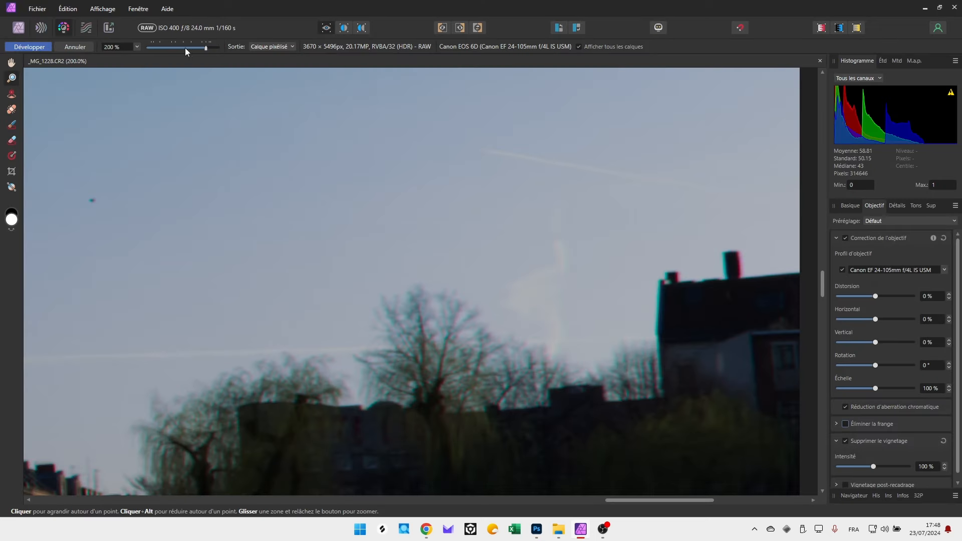
left_click(138, 46)
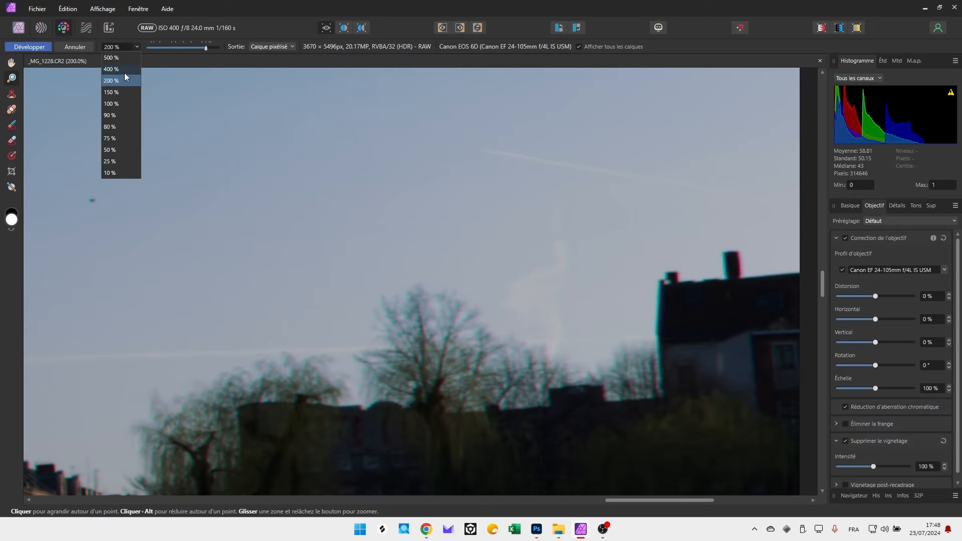
left_click(108, 47)
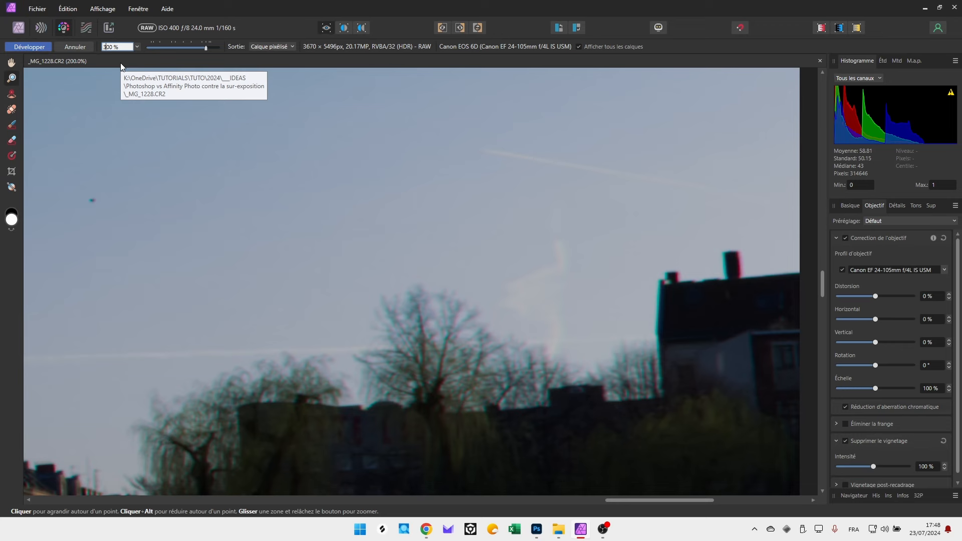
type("300 %")
key("Return")
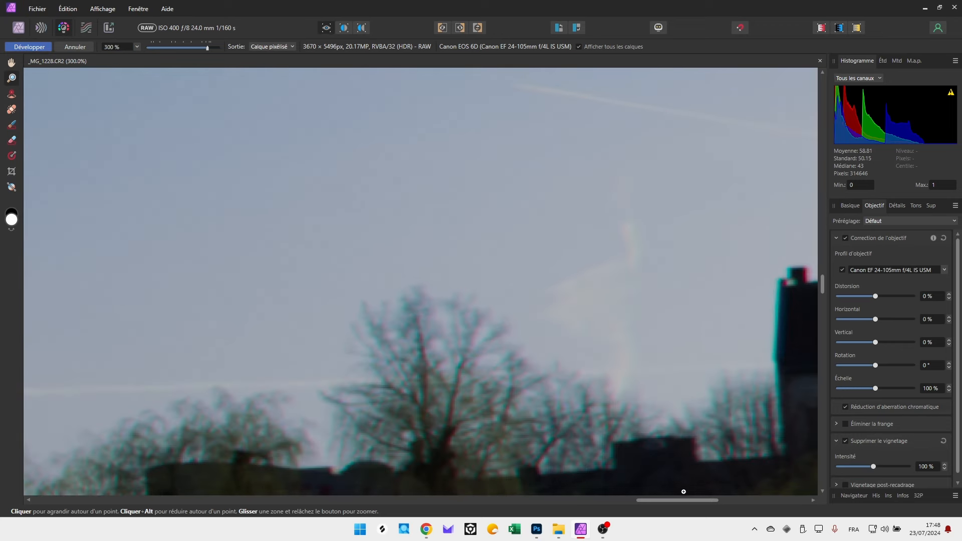
left_click_drag(692, 500, 718, 498)
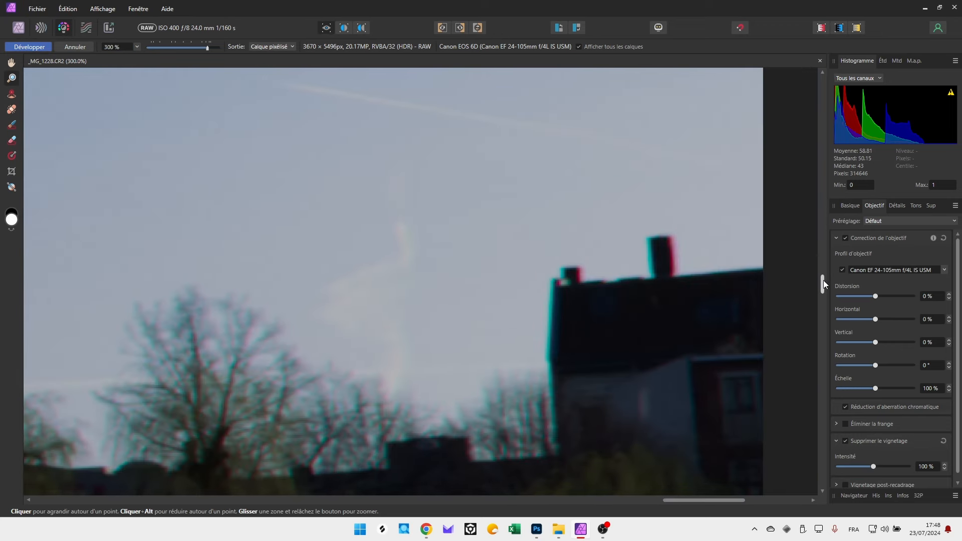
left_click_drag(823, 281, 823, 278)
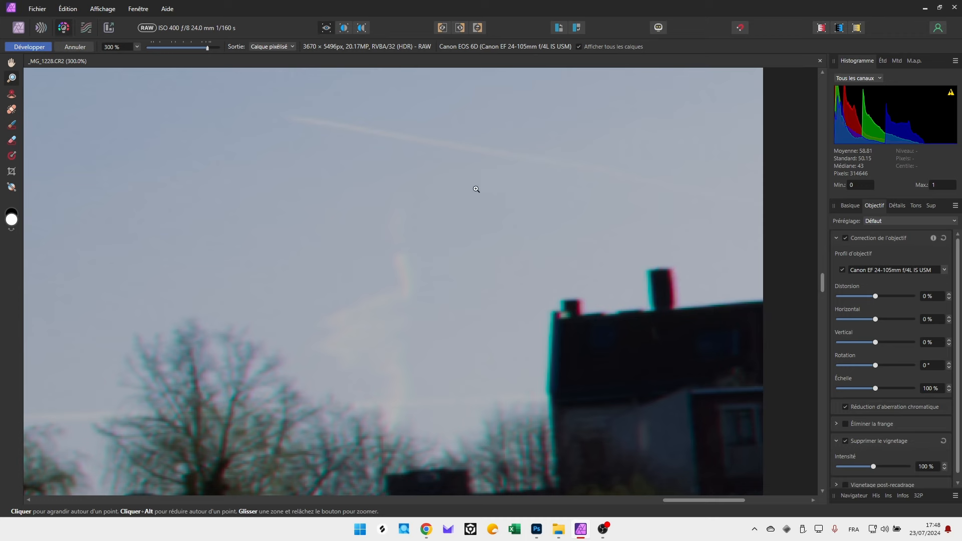
left_click(537, 529)
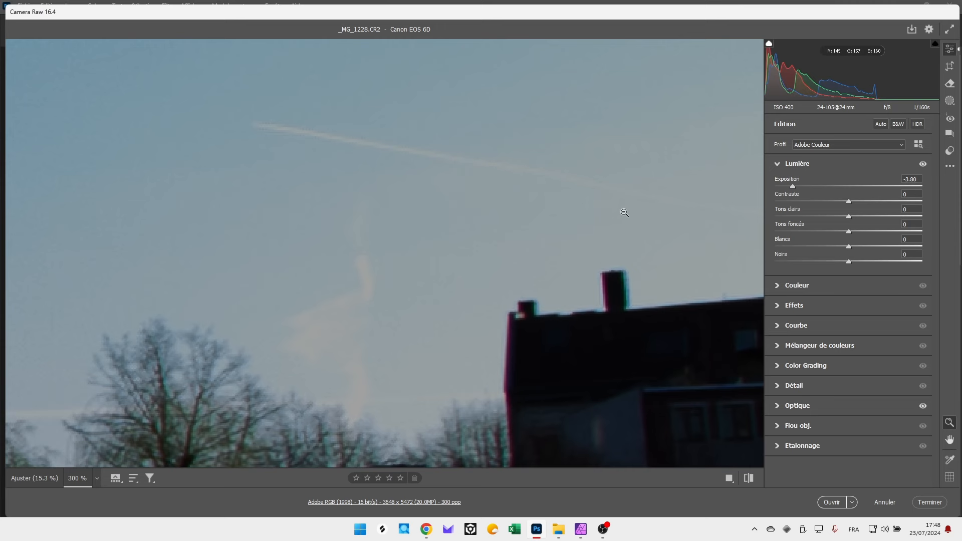
Step: Compare the noise reduction settings in Camera Raw's Détail section with those in Affinity Photo's Détails settings
left_click(814, 394)
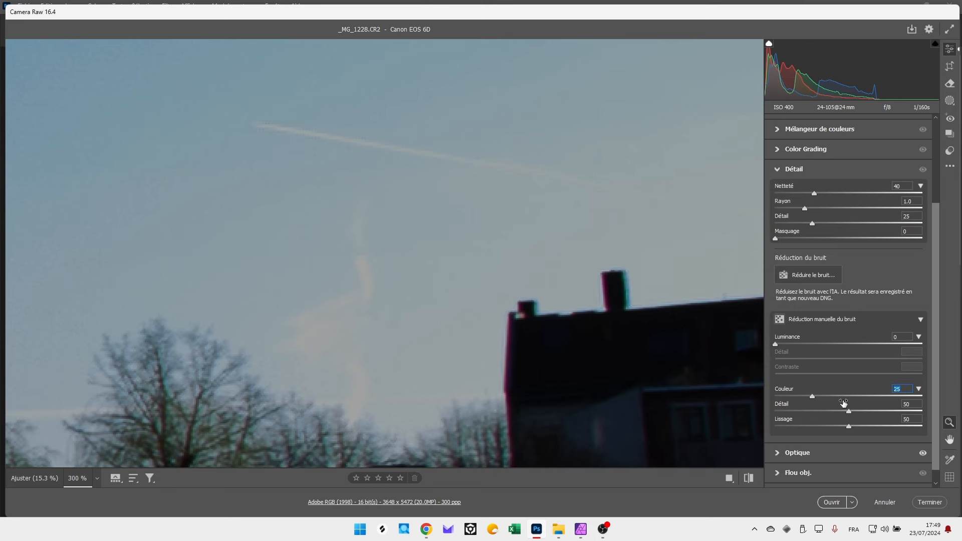
left_click(582, 529)
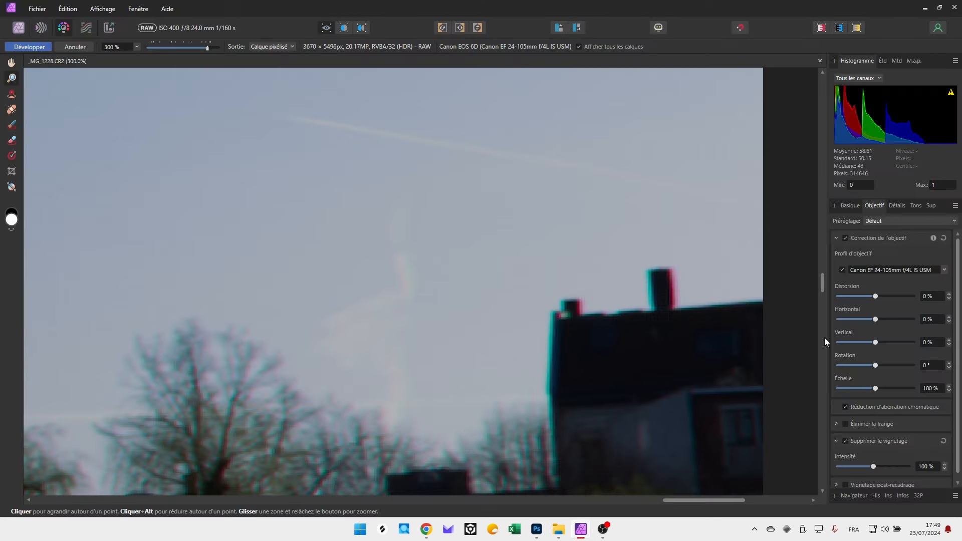
left_click(898, 207)
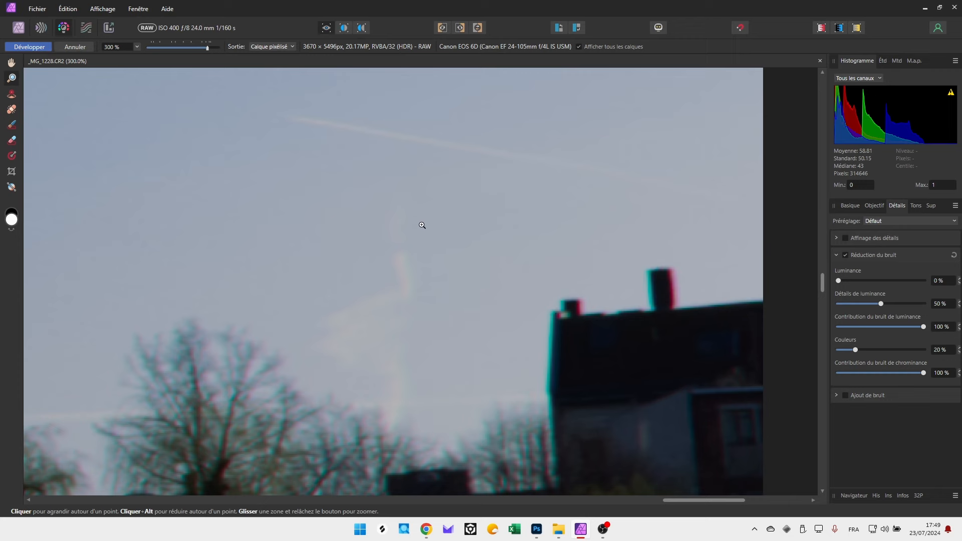
Step: Close _MG_1228.CR2 in Affinity Photo and in Camera Raw, discarding all Camera Raw changes
left_click(821, 61)
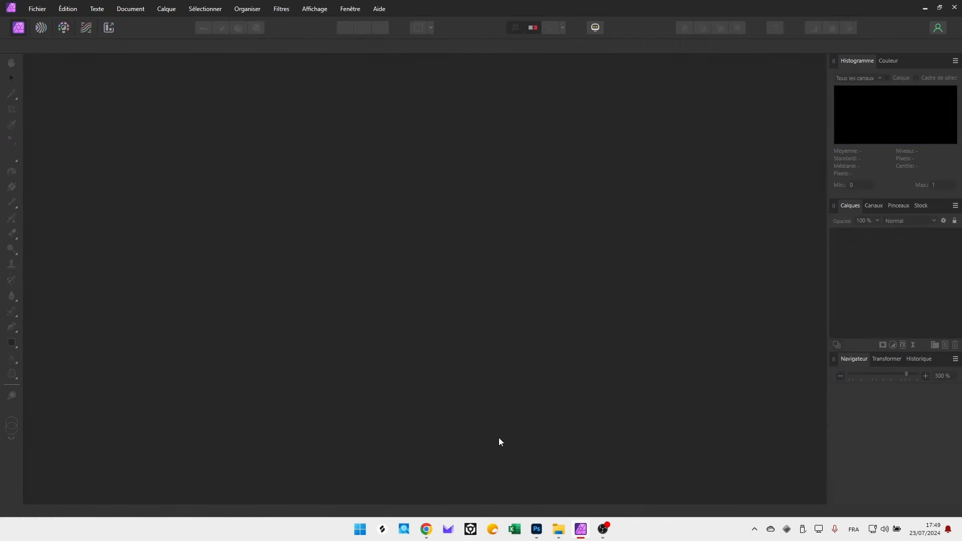
left_click(535, 528)
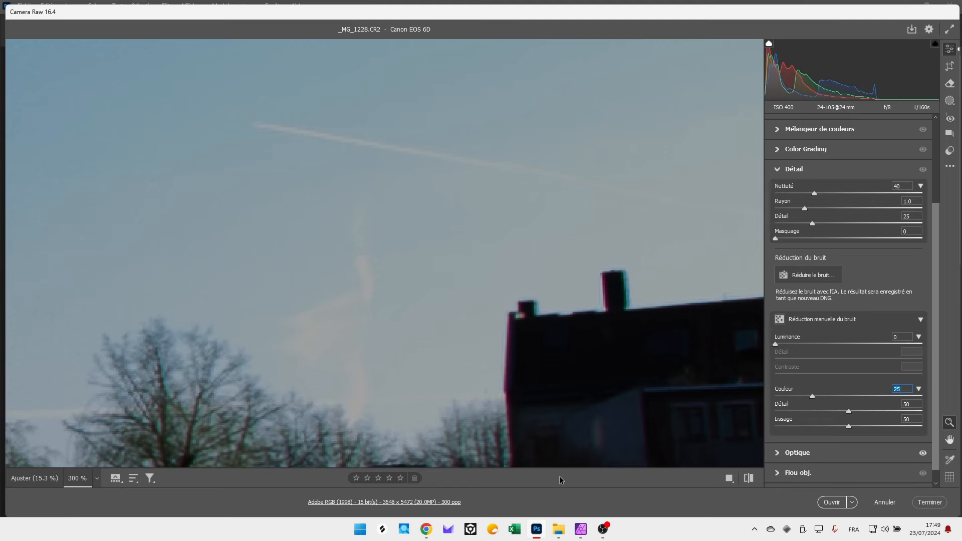
left_click(885, 502)
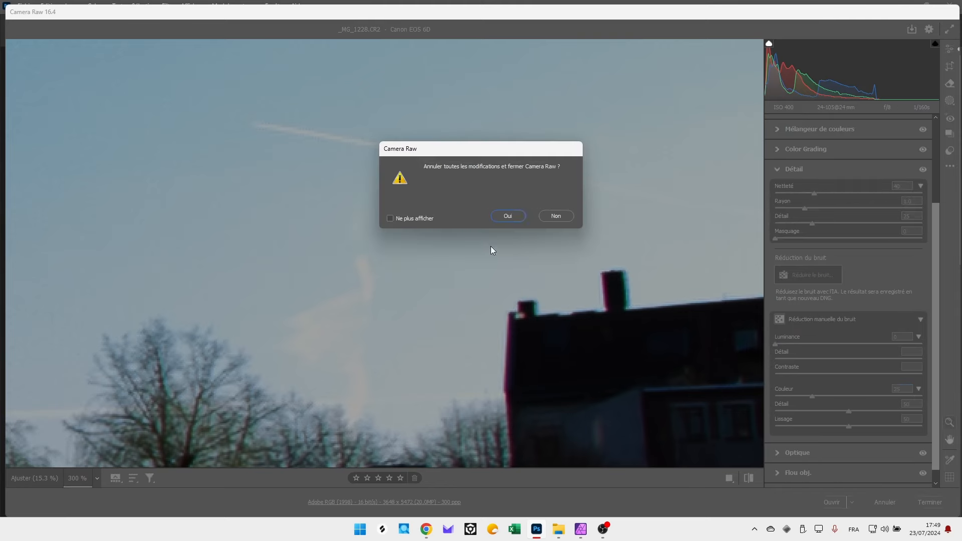
left_click(503, 215)
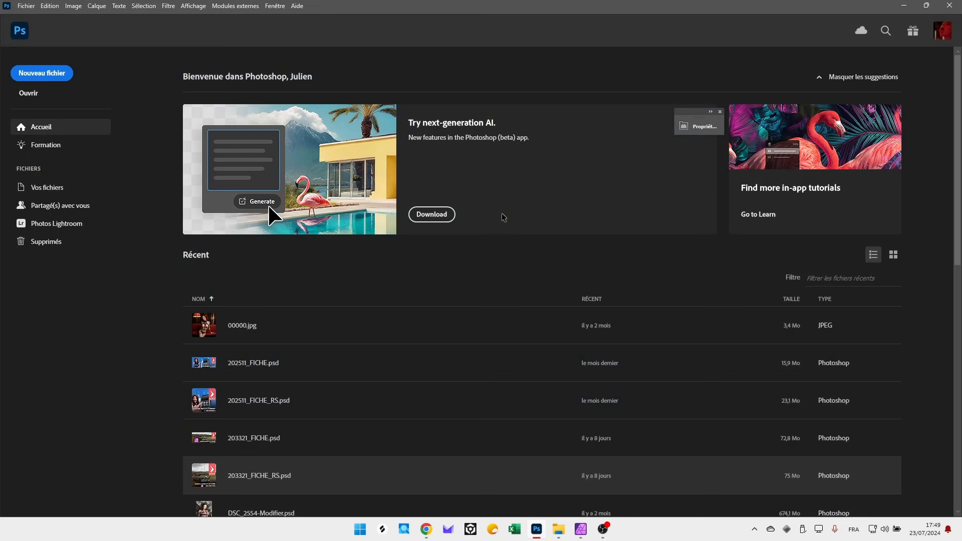
Step: Open the RAW photo _11A4016.CR3 from the file explorer in both Affinity Photo and Photoshop's Camera Raw
left_click(559, 530)
left_click_drag(179, 105, 510, 382)
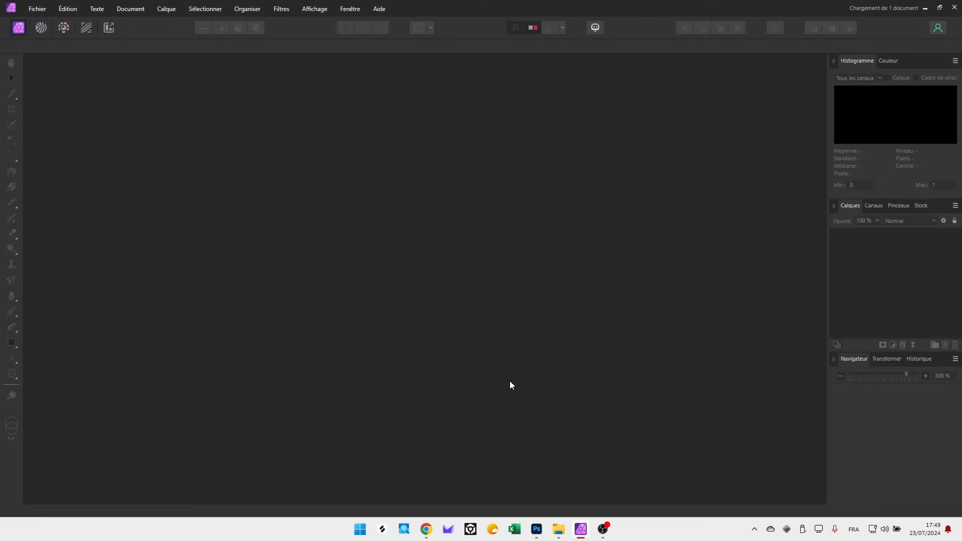
left_click(560, 530)
left_click_drag(179, 107, 495, 258)
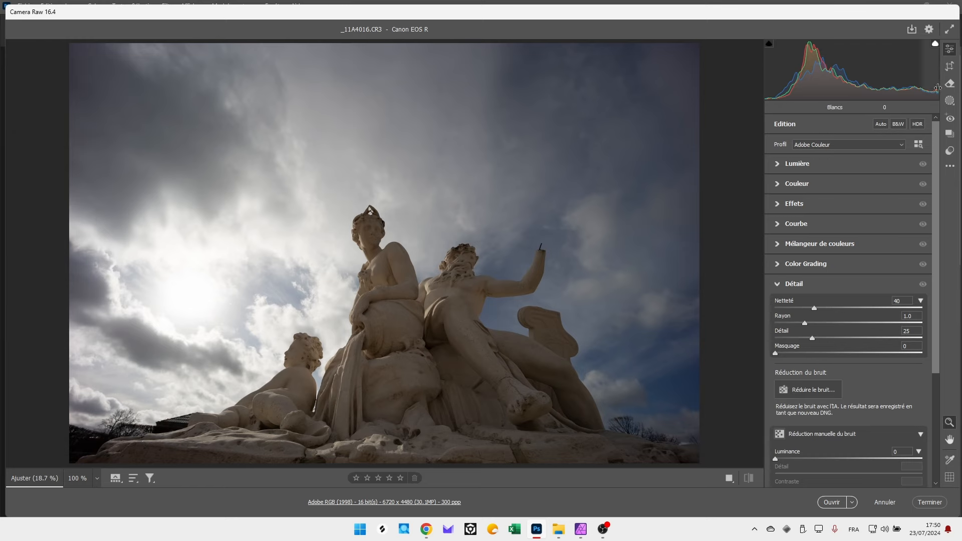
Step: In Camera Raw, frame the overexposed sun at 100% zoom and set the exposure to -5.00
left_click_drag(189, 301, 337, 281)
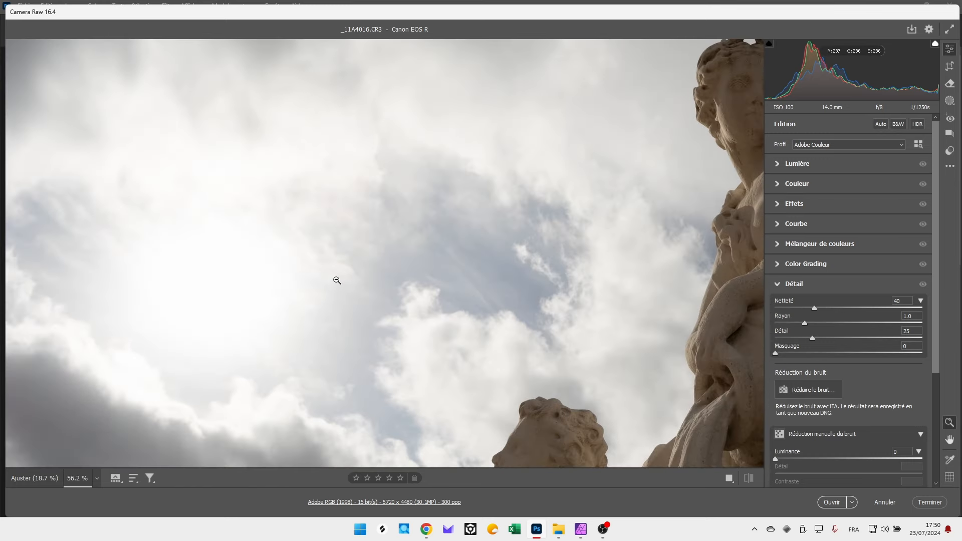
left_click(79, 479)
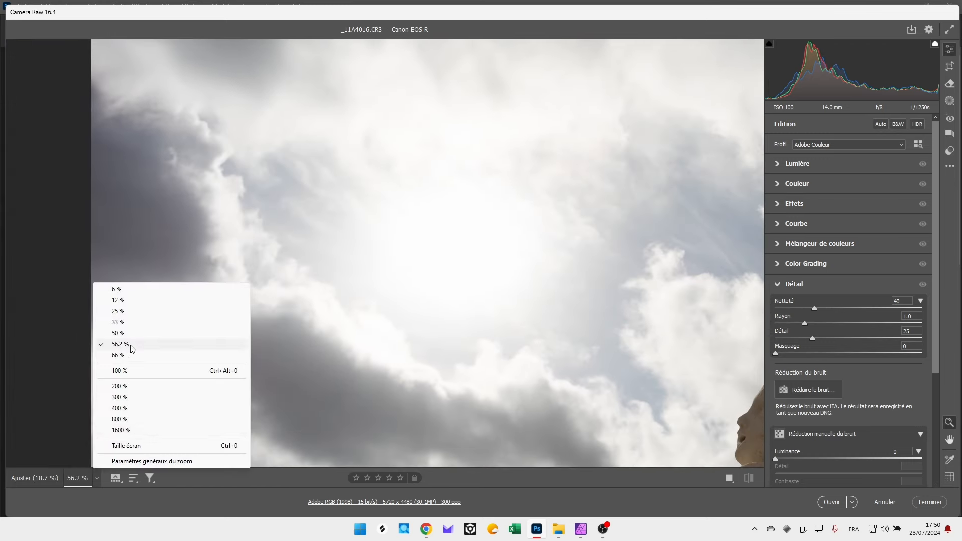
left_click(128, 387)
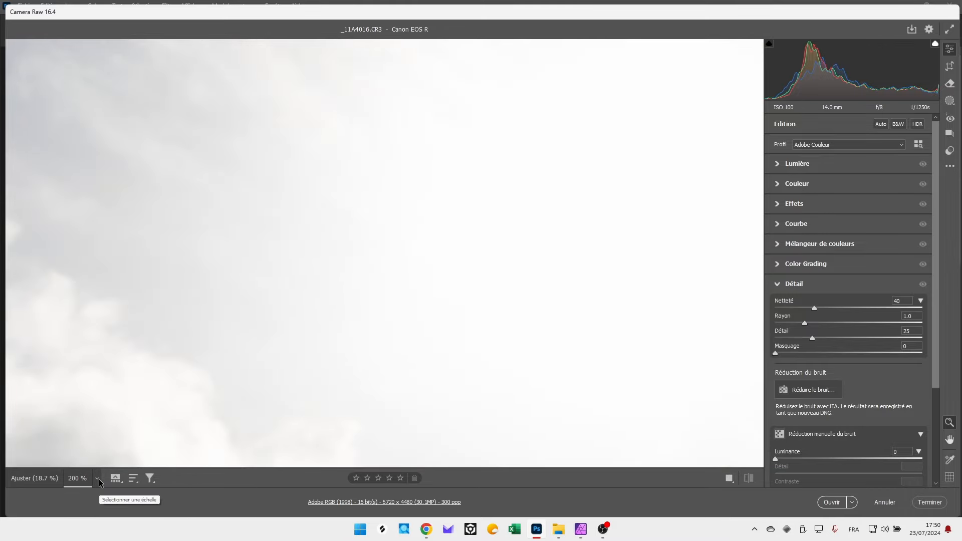
left_click(97, 479)
left_click(161, 371)
left_click_drag(532, 269, 382, 251)
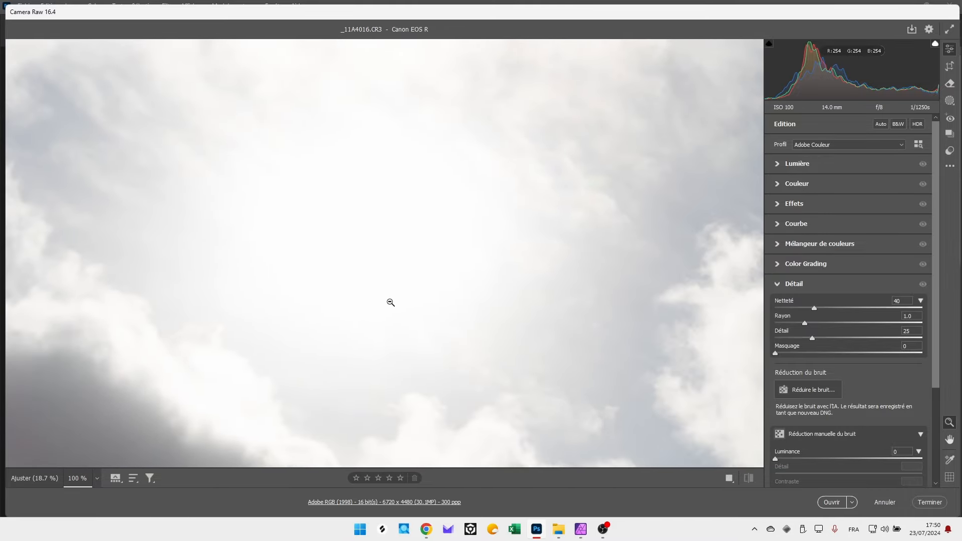
left_click(776, 164)
left_click(798, 164)
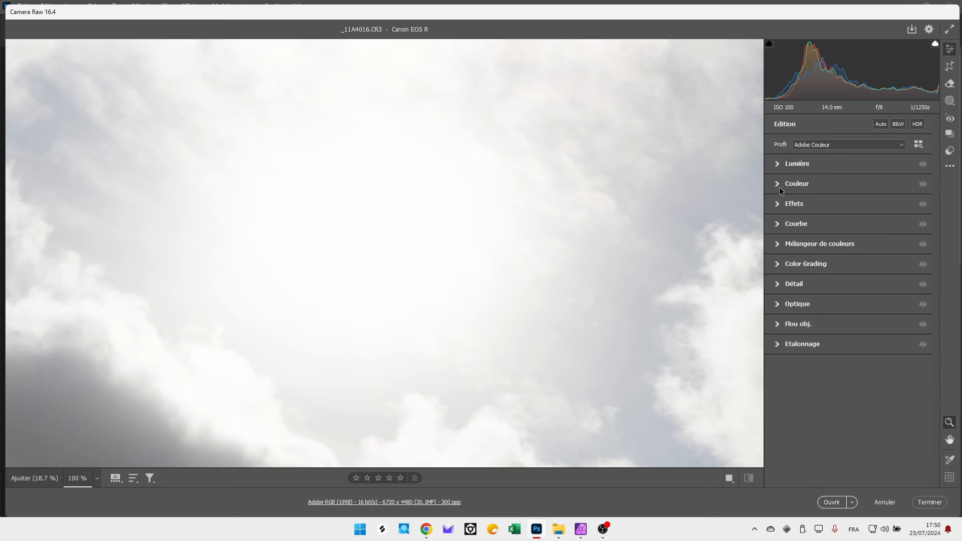
left_click(778, 163)
left_click_drag(849, 186, 769, 182)
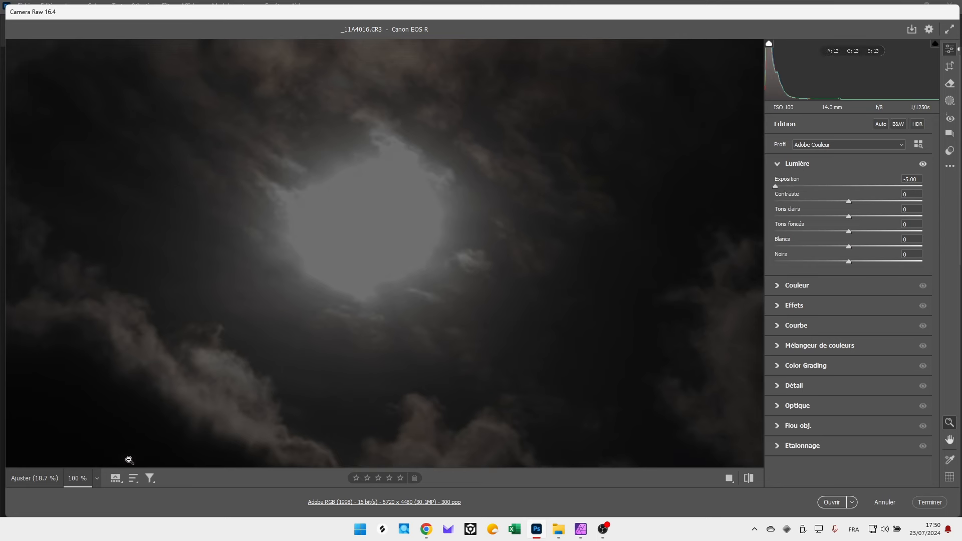
Step: Examine the sun's outline and the surrounding clouds in Camera Raw at 200% zoom
left_click(97, 479)
left_click(136, 395)
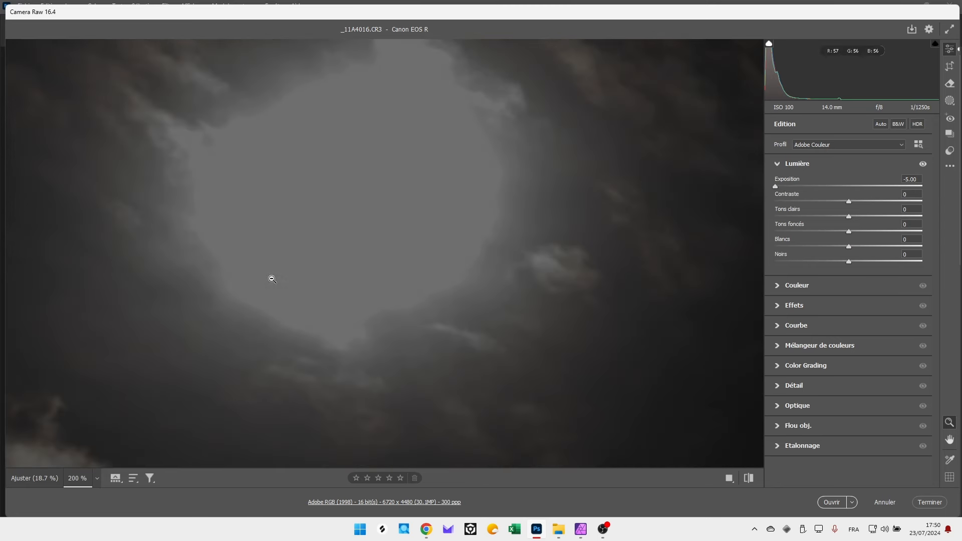
left_click_drag(271, 279, 412, 243)
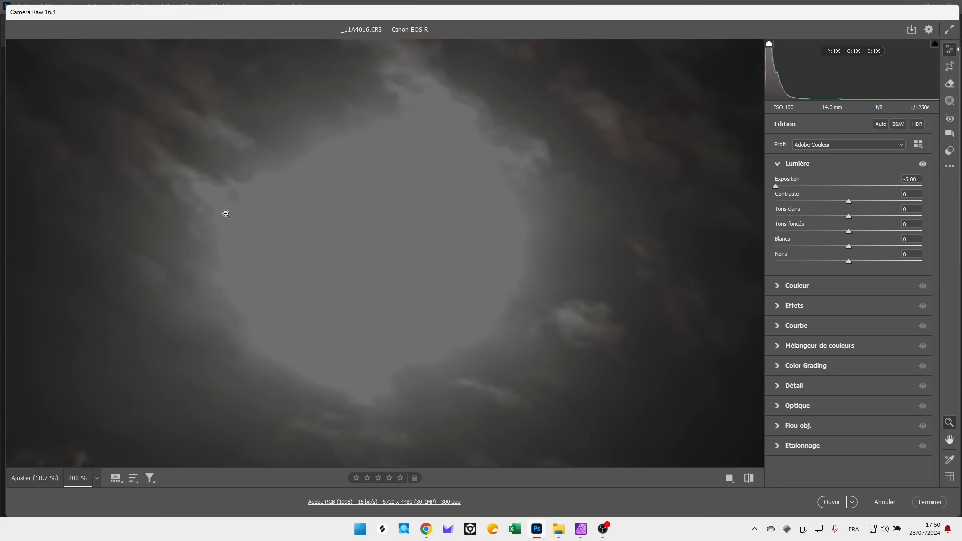
Step: Try adjusting the Blancs value on the sun area, and set Blancs back to 0
key("z")
left_click_drag(802, 247, 849, 249)
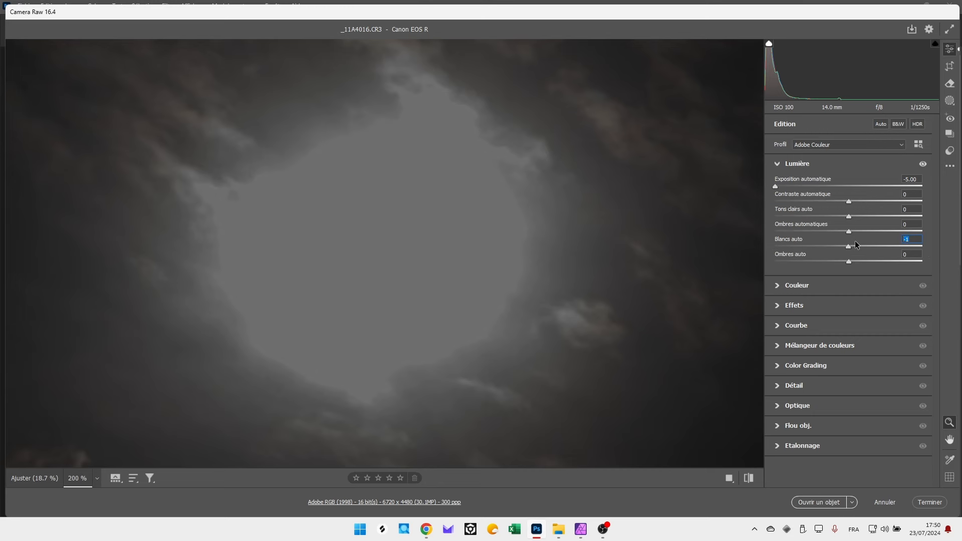
type("0")
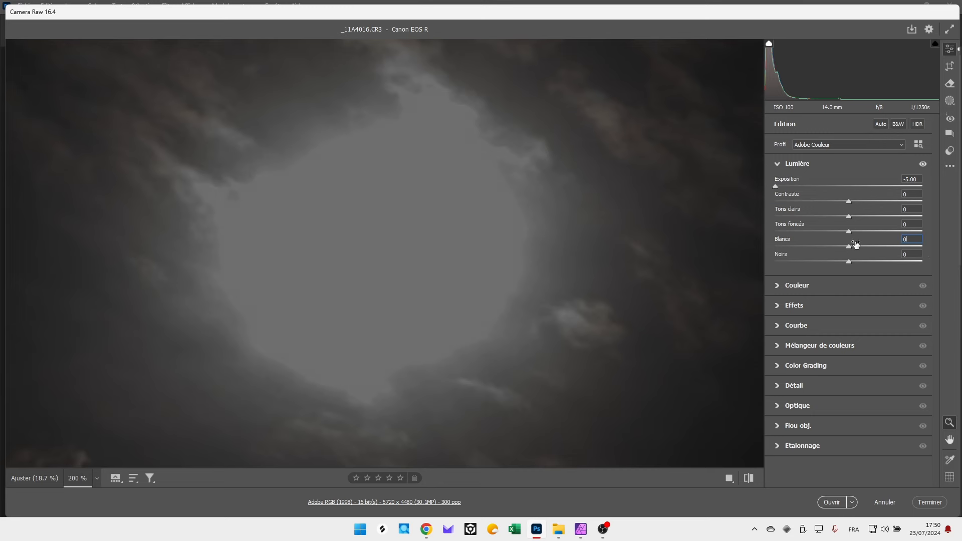
Step: Switch to Affinity Photo and set the basic exposure of the statue photo to -5
left_click(576, 522)
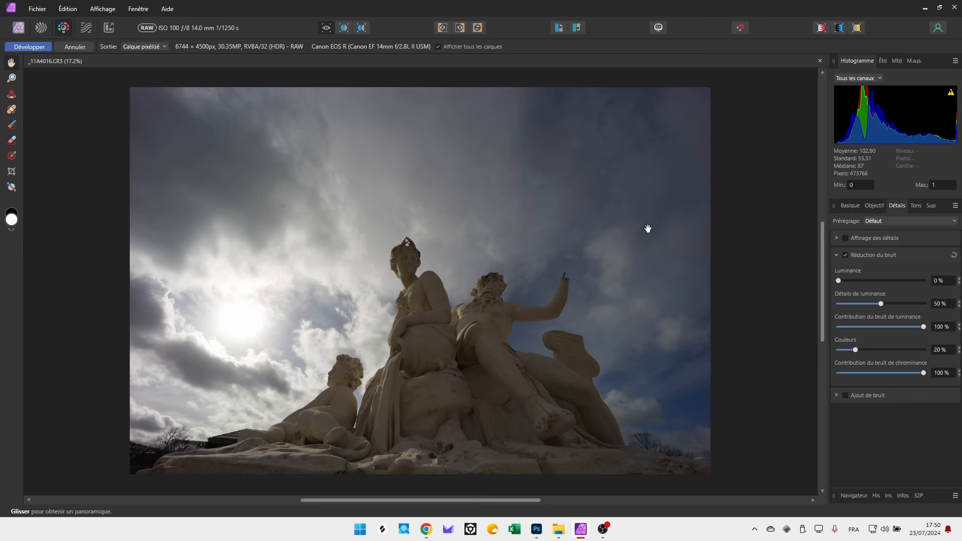
left_click(851, 206)
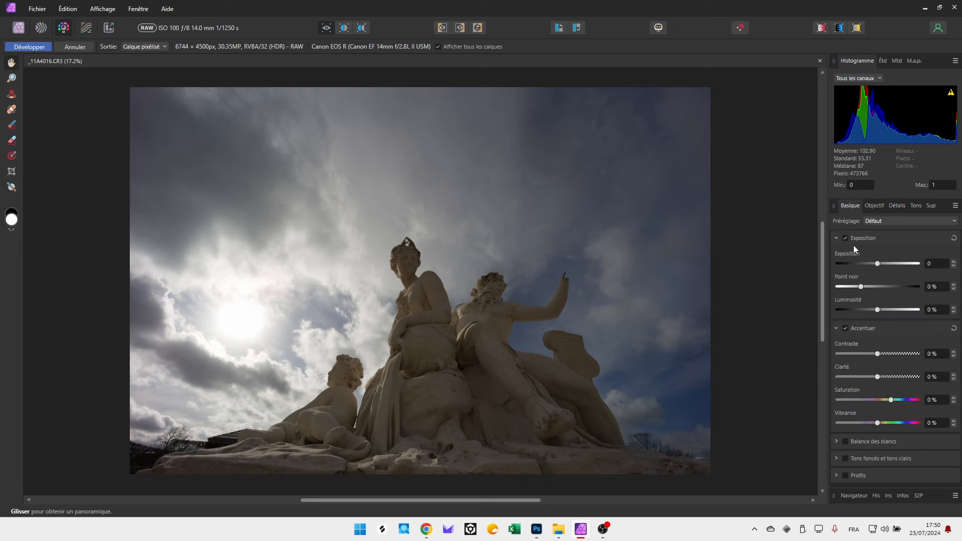
left_click_drag(877, 265, 838, 265)
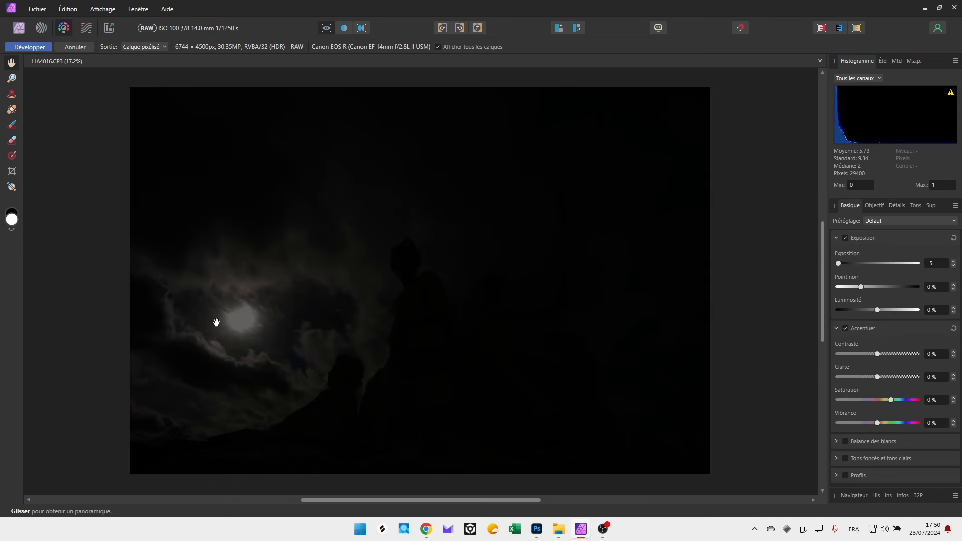
Step: Frame the sun at 200% zoom in Affinity Photo and compare its edges and nearby clouds with Camera Raw
left_click(15, 79)
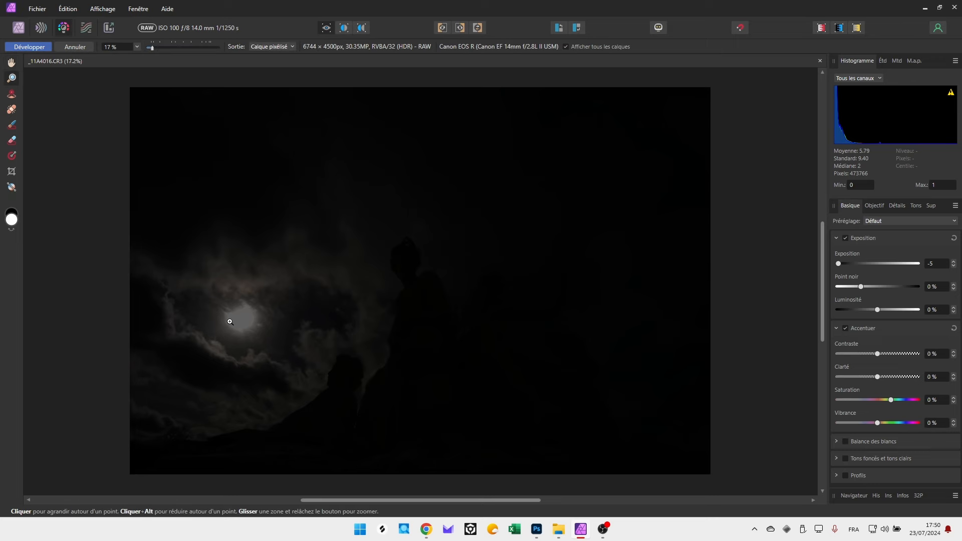
left_click_drag(229, 318, 651, 224)
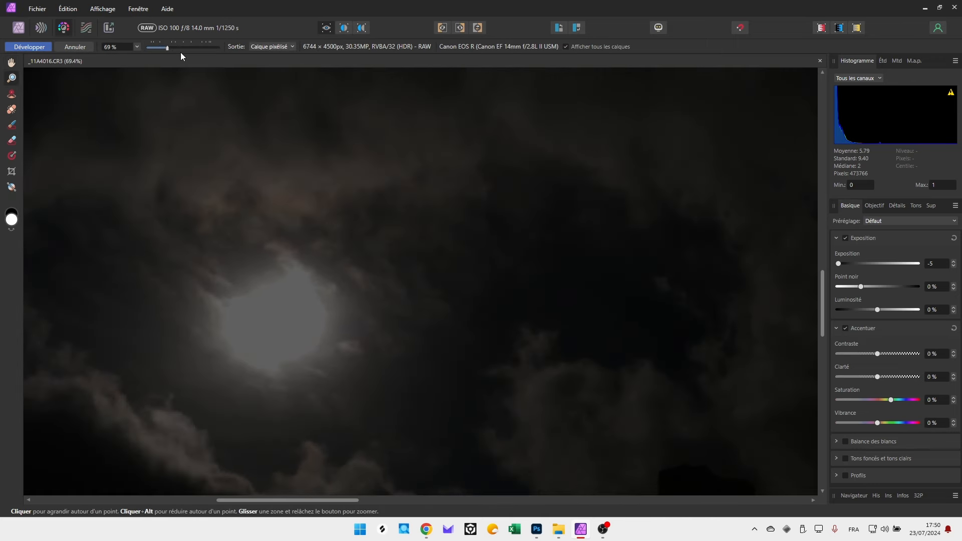
left_click_drag(172, 47, 206, 48)
key("space")
left_click_drag(170, 122, 644, 168)
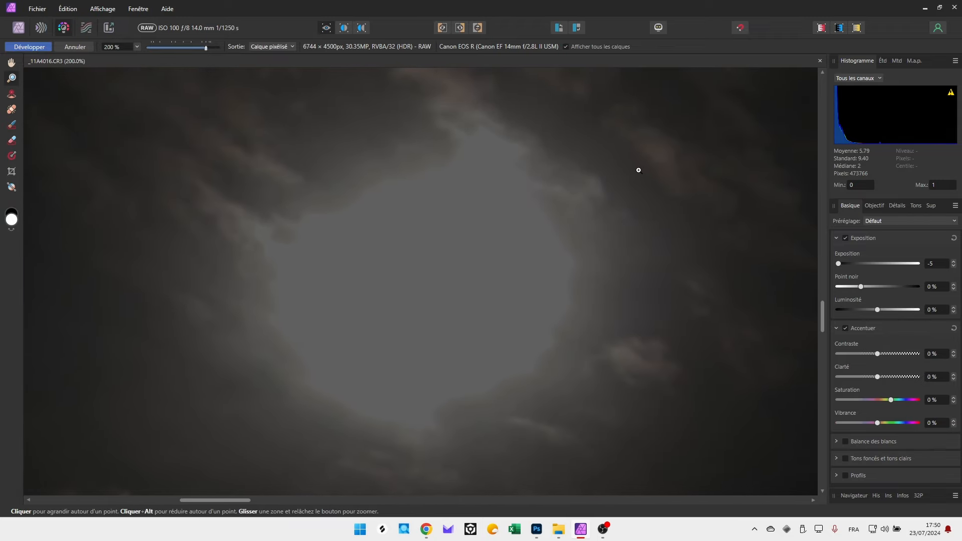
left_click(536, 531)
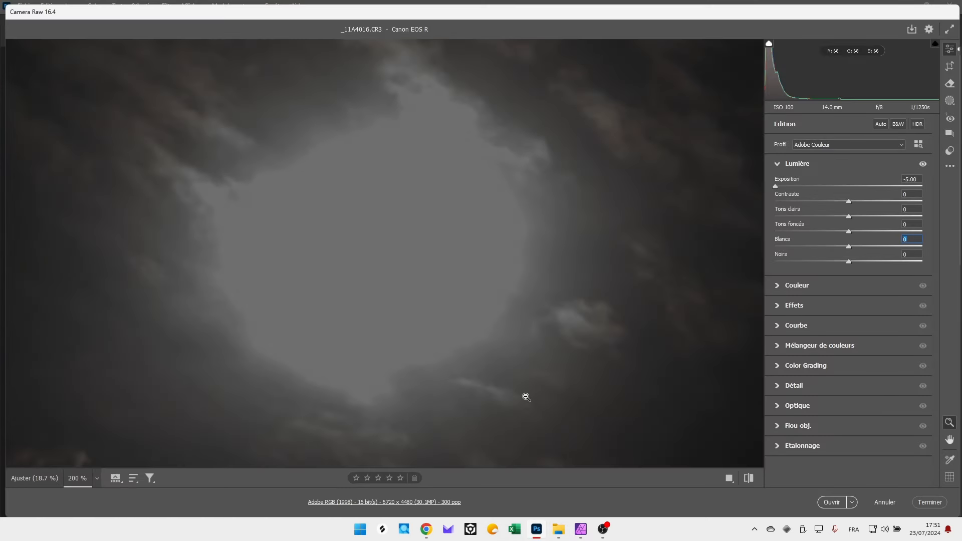
left_click(581, 530)
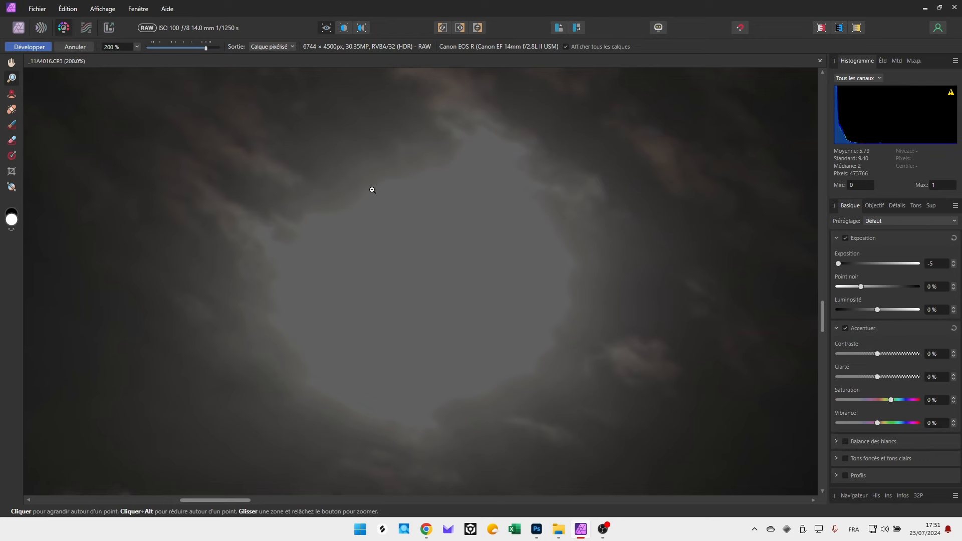
left_click(537, 530)
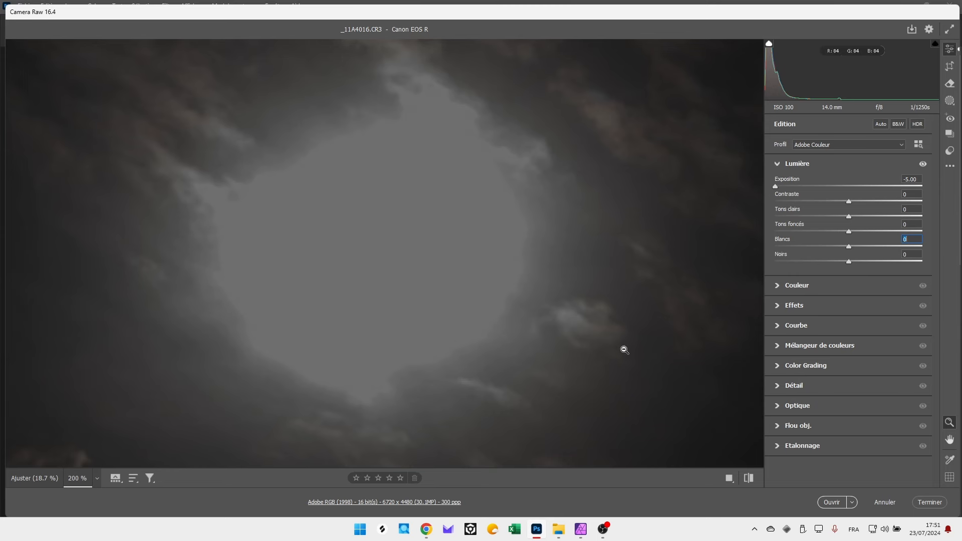
Step: Compare the sun area with its original settings in Camera Raw, and inspect the surrounding clouds up close before returning to 200% zoom
left_click(748, 479)
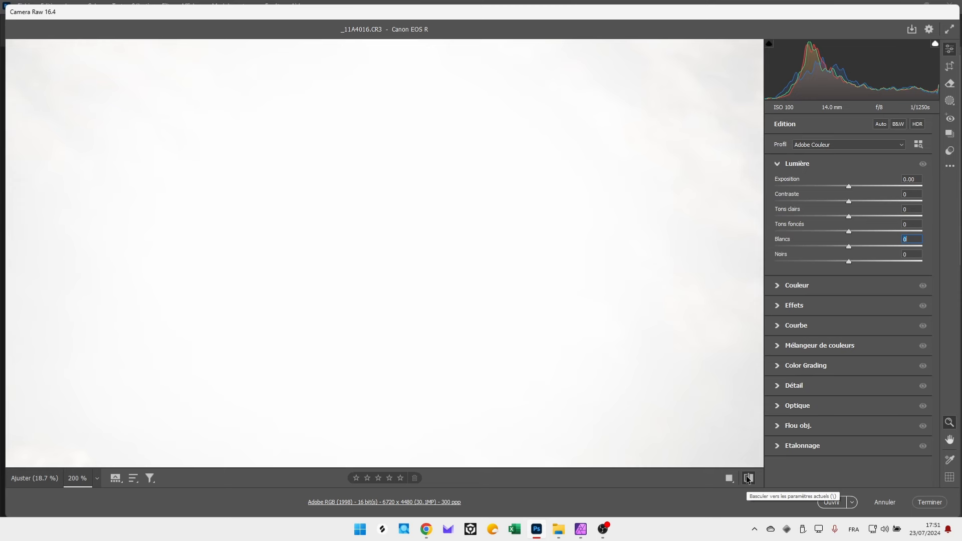
left_click(748, 479)
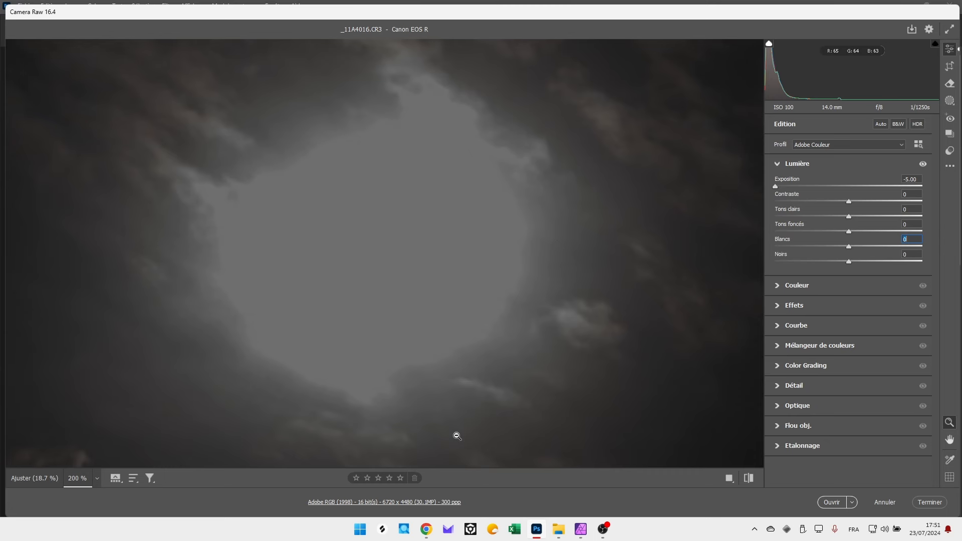
left_click_drag(566, 351, 701, 271)
key("h")
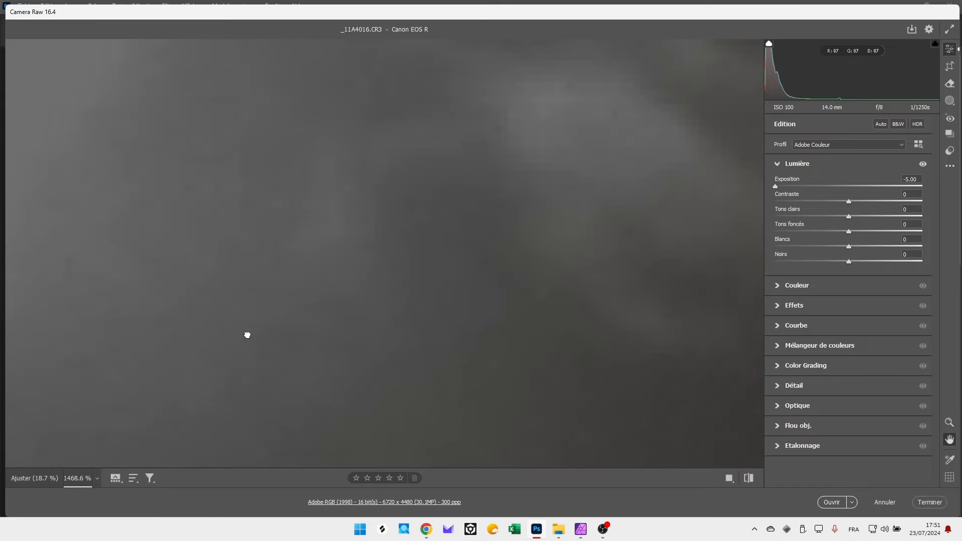
left_click_drag(247, 333, 570, 121)
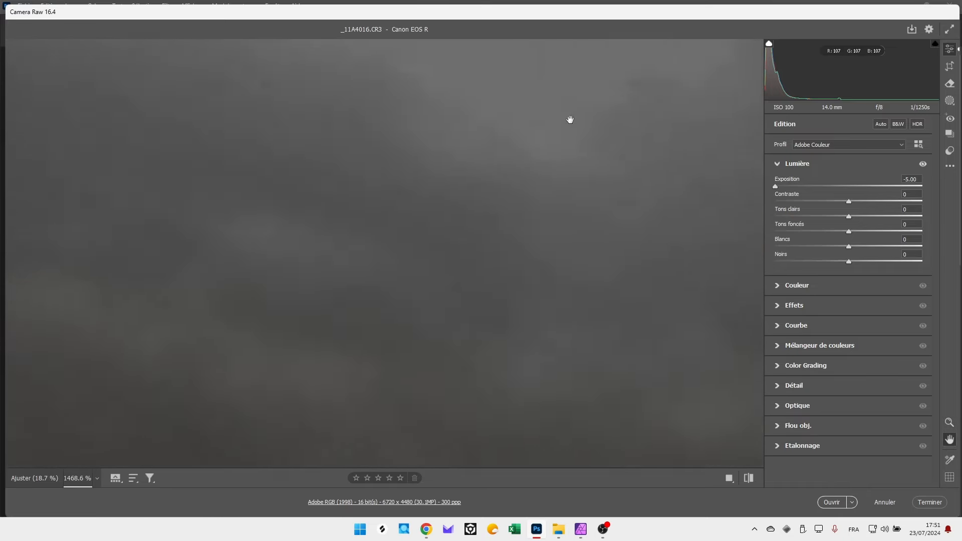
left_click_drag(244, 194, 691, 181)
left_click_drag(271, 182, 682, 314)
key("z")
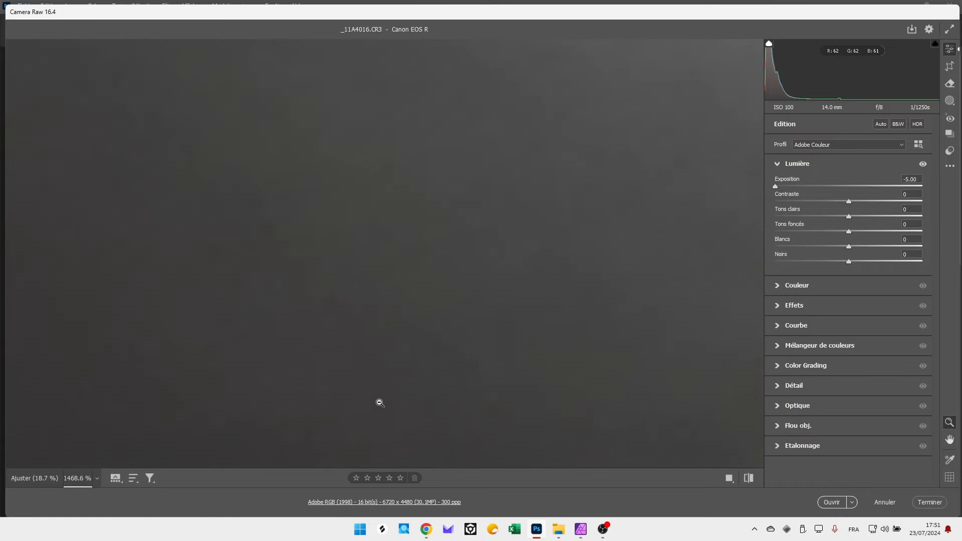
left_click(96, 479)
left_click(150, 375)
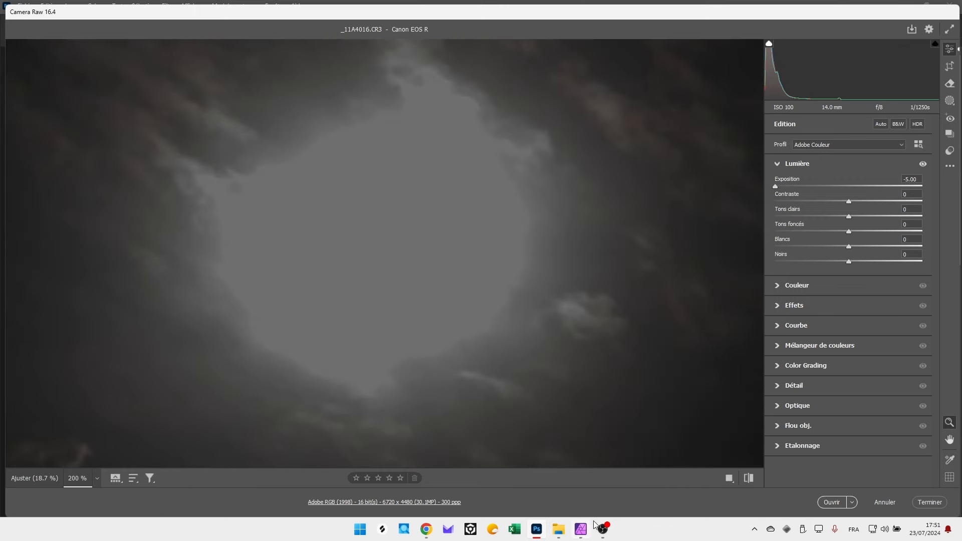
Step: Switch to Affinity Photo and examine the clouds and the sun's lower and left edges at about 450% zoom
left_click(582, 528)
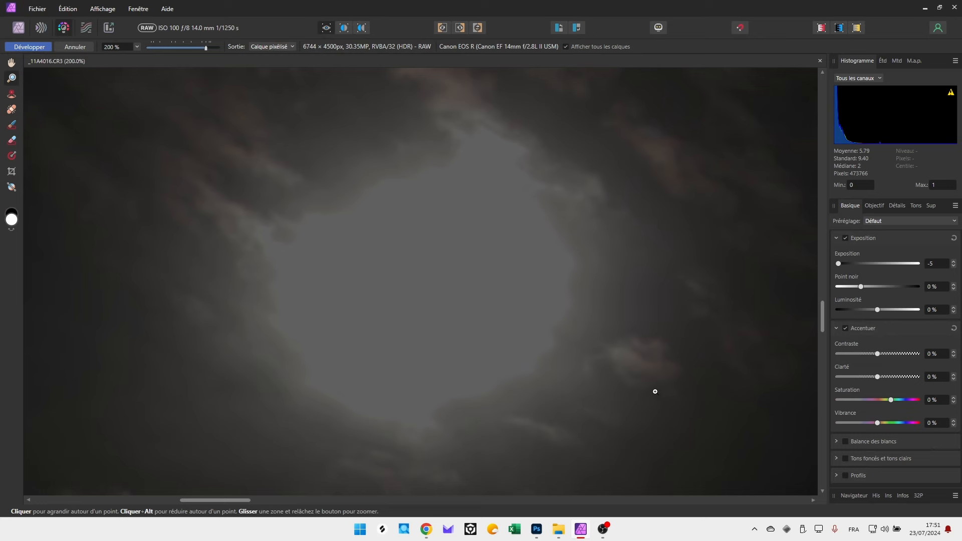
left_click_drag(655, 389, 841, 276)
key("space")
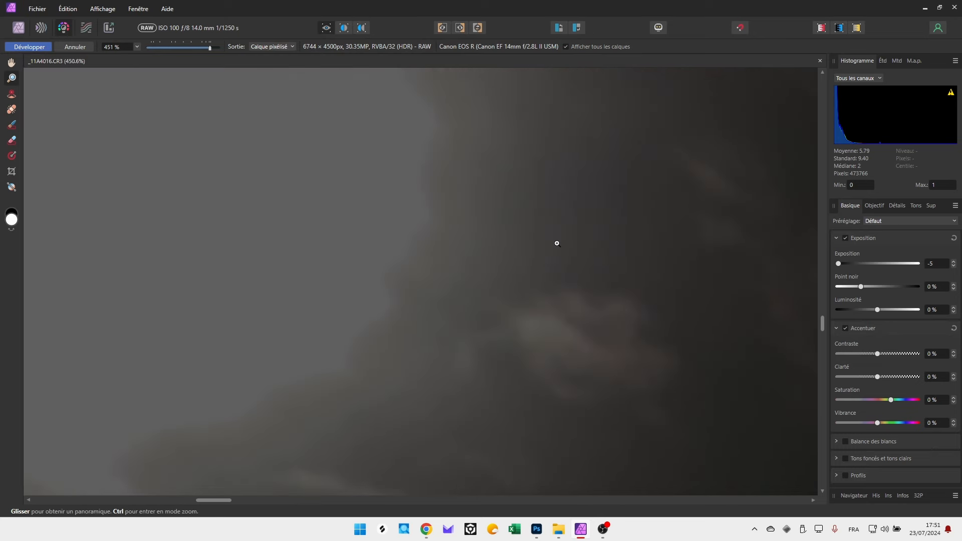
left_click_drag(557, 241, 315, 160)
key("space")
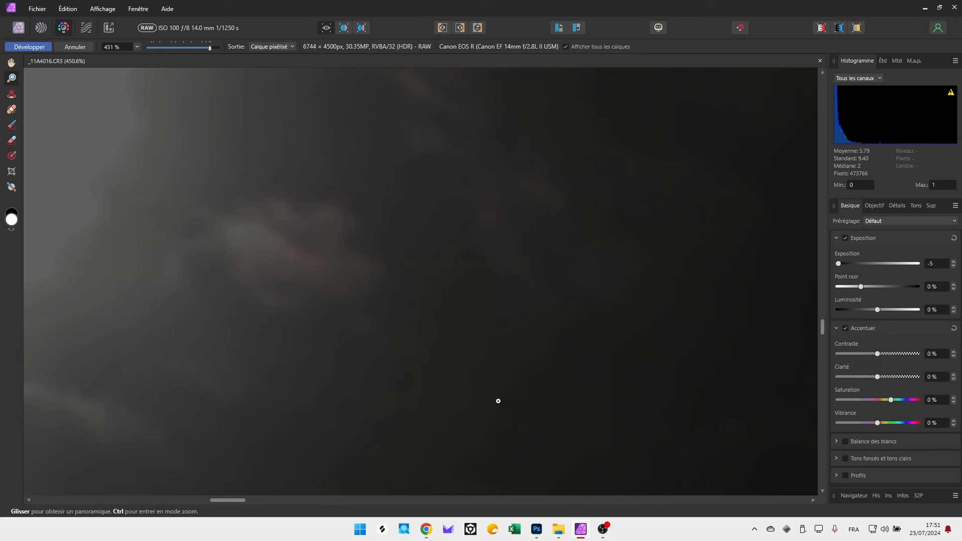
left_click_drag(498, 399, 636, 174)
left_click_drag(334, 225, 730, 234)
left_click_drag(413, 183, 630, 423)
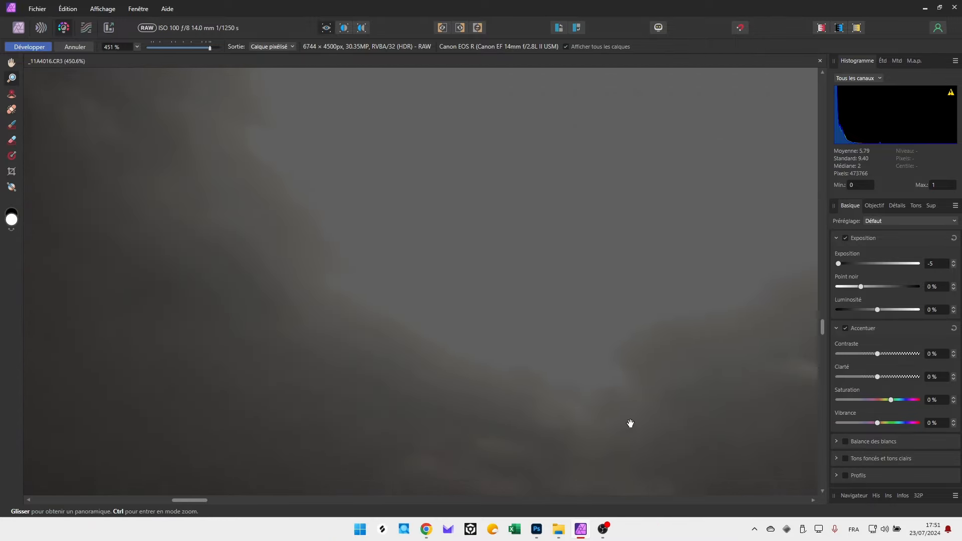
left_click_drag(345, 196, 491, 408)
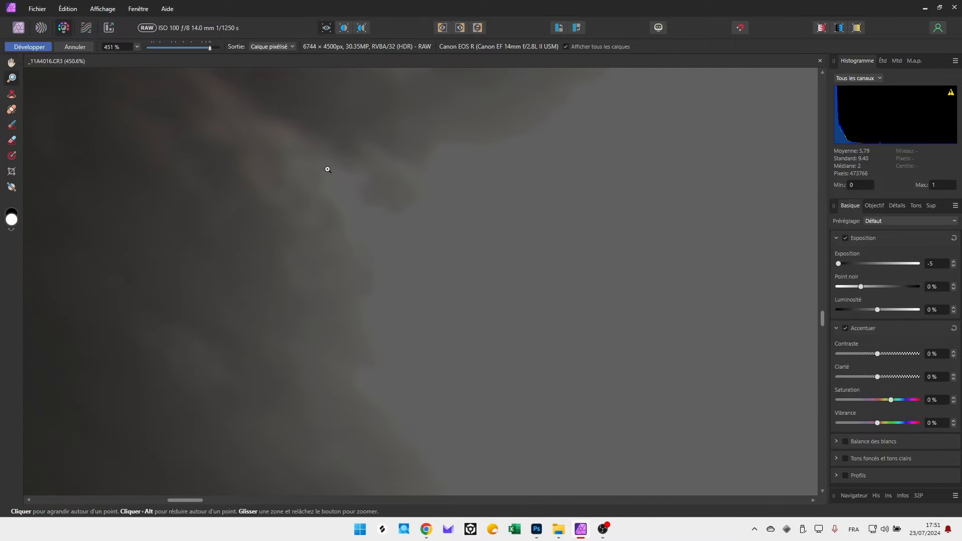
Step: Switch to Camera Raw, magnify the sun's left edge to about 465%, and compare it with the same edge in Affinity Photo
left_click(536, 529)
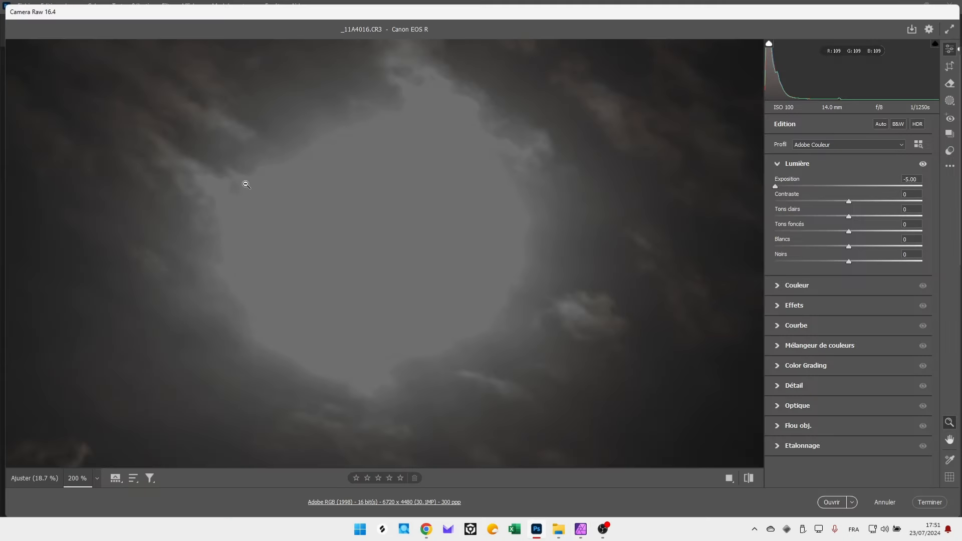
left_click_drag(212, 184, 311, 296)
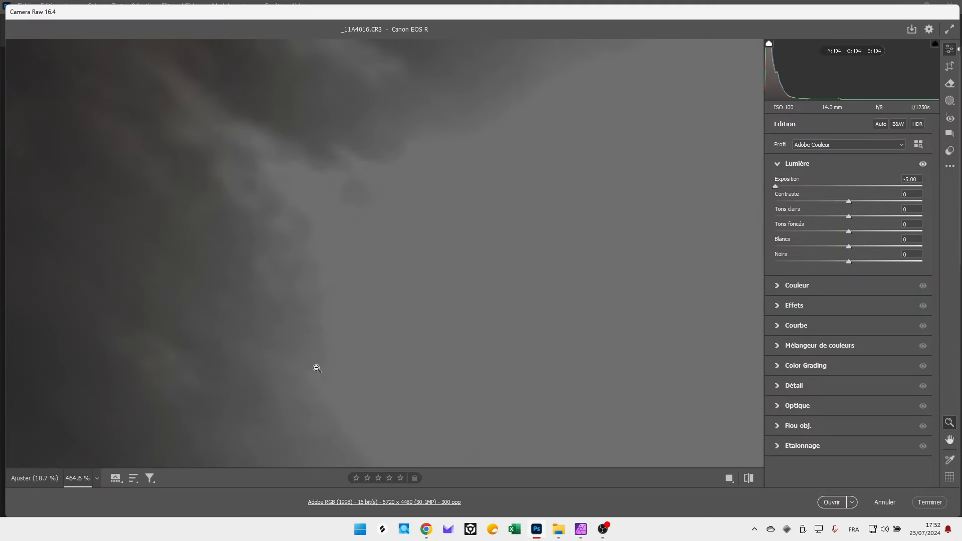
left_click_drag(317, 368, 254, 204)
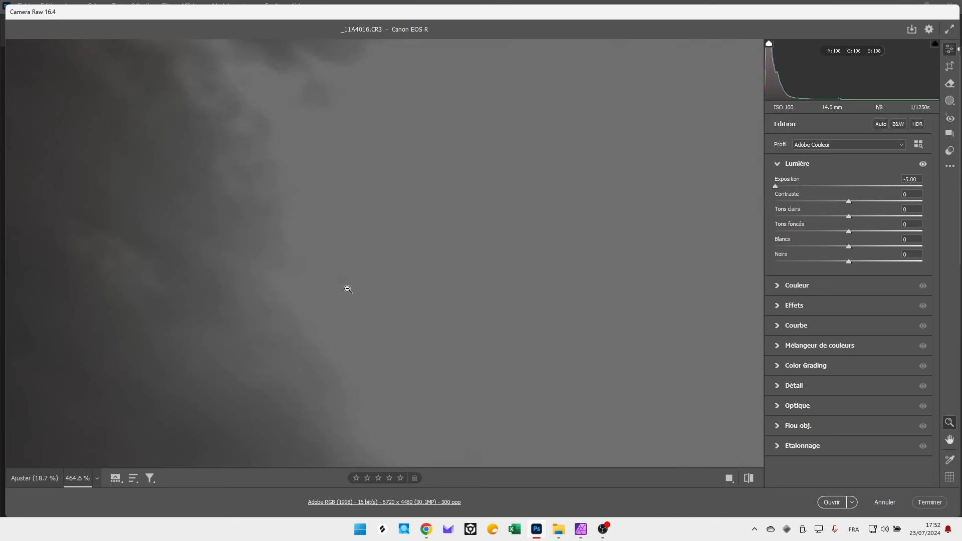
left_click(583, 530)
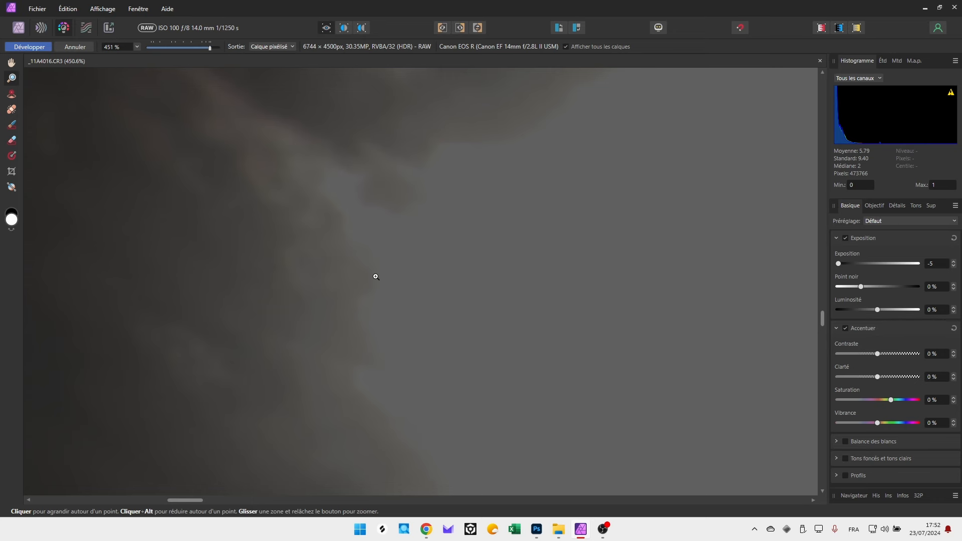
Step: Frame the whole sun and surrounding clouds at about 95% zoom in Camera Raw and about 88% in Affinity Photo
left_click(537, 529)
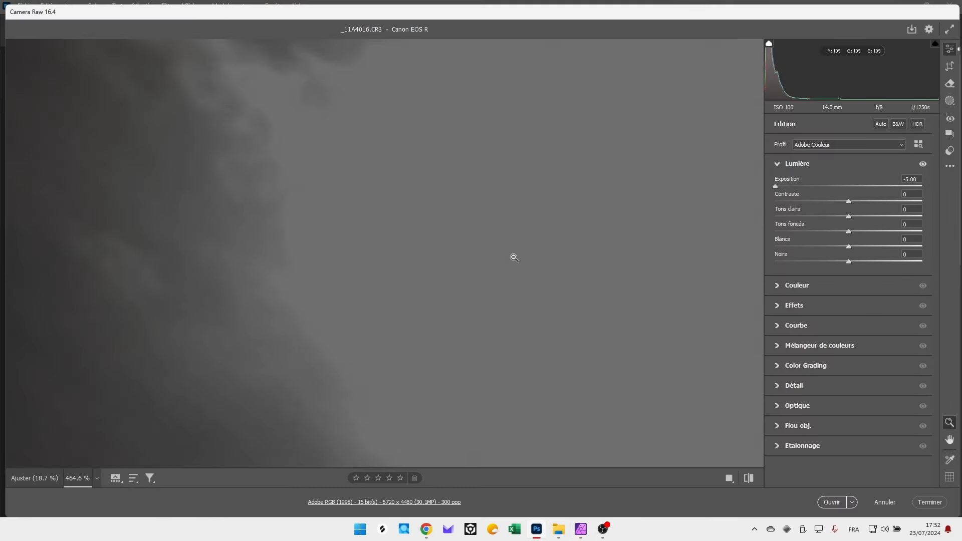
scroll(514, 258, "down", 5)
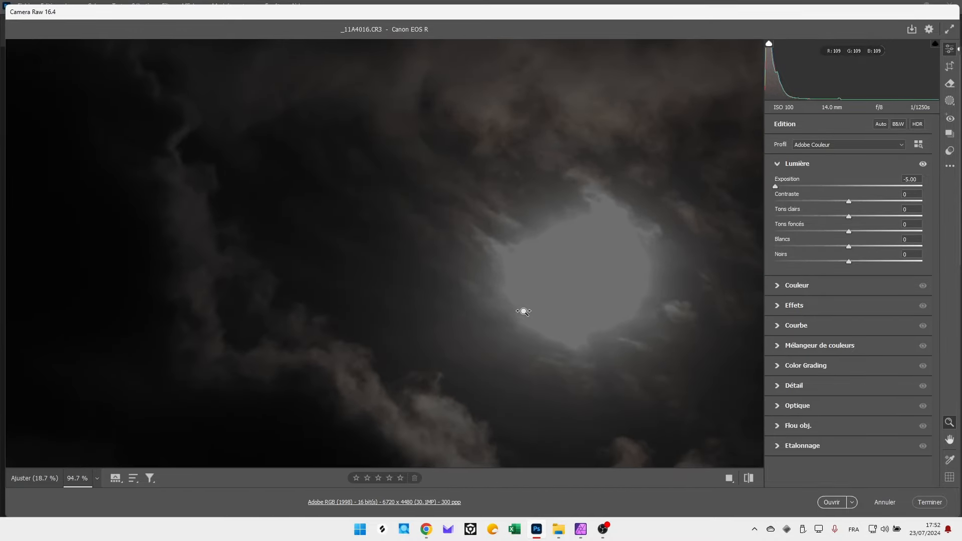
left_click_drag(524, 312, 333, 286)
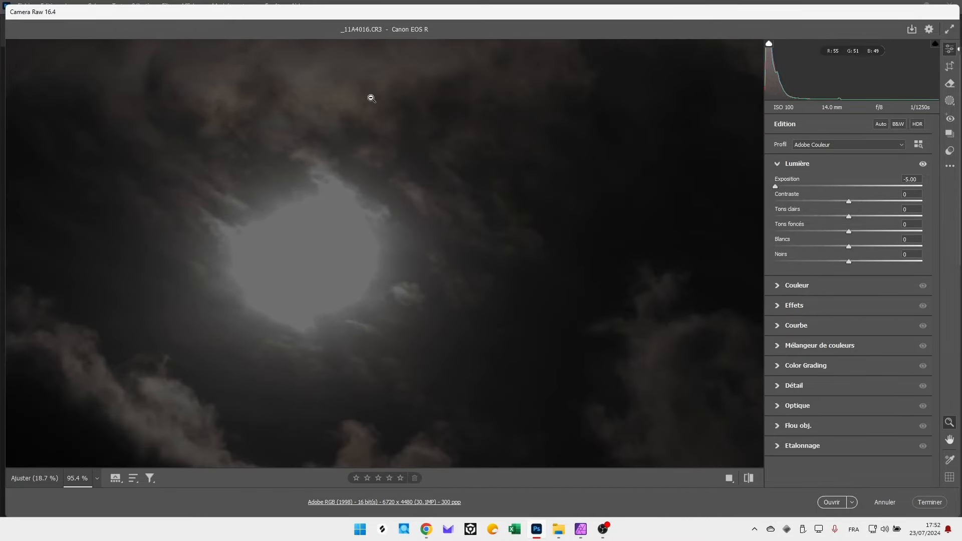
left_click(580, 529)
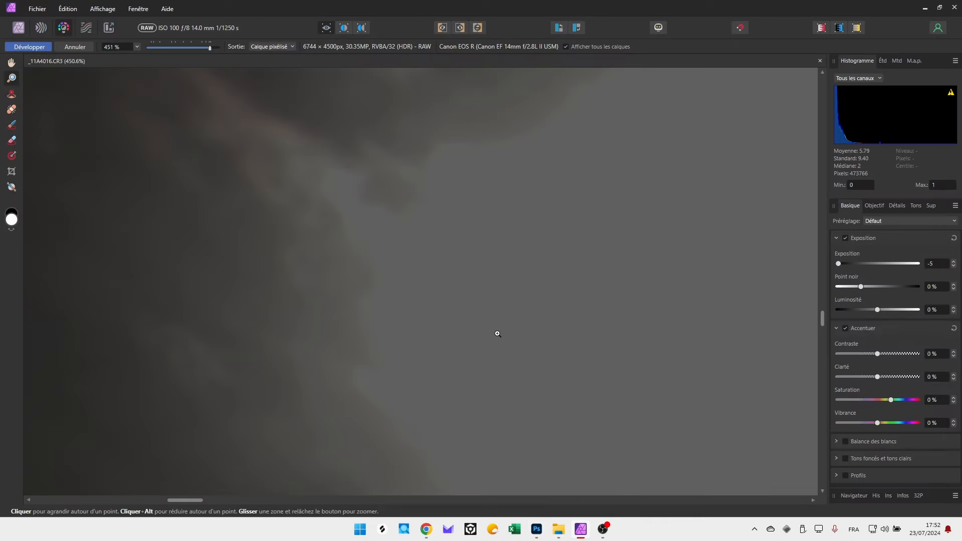
left_click_drag(496, 333, 85, 387)
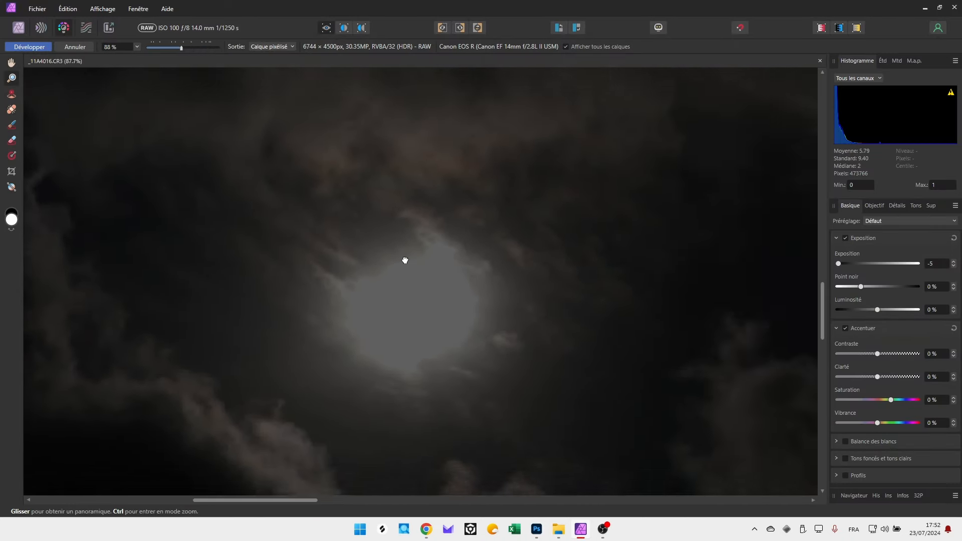
left_click_drag(405, 260, 350, 266)
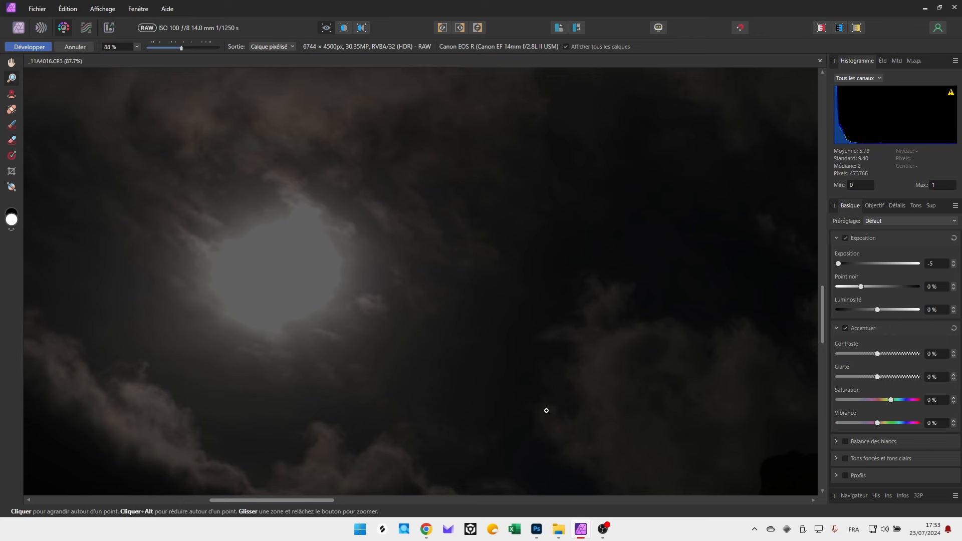
Step: Center the sun in both Camera Raw and Affinity Photo, and compare the sun's rendering and cloud tones between the two
left_click(536, 530)
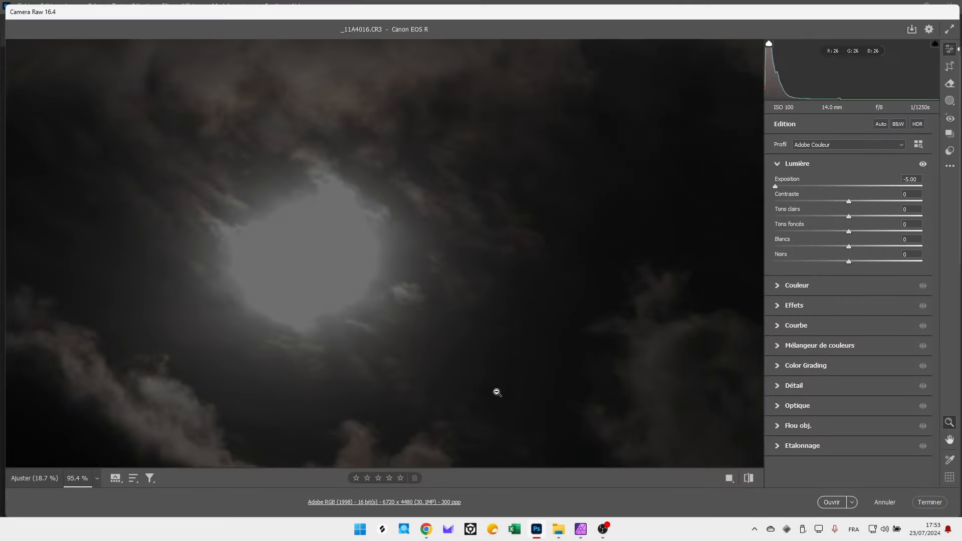
left_click_drag(313, 251, 421, 252)
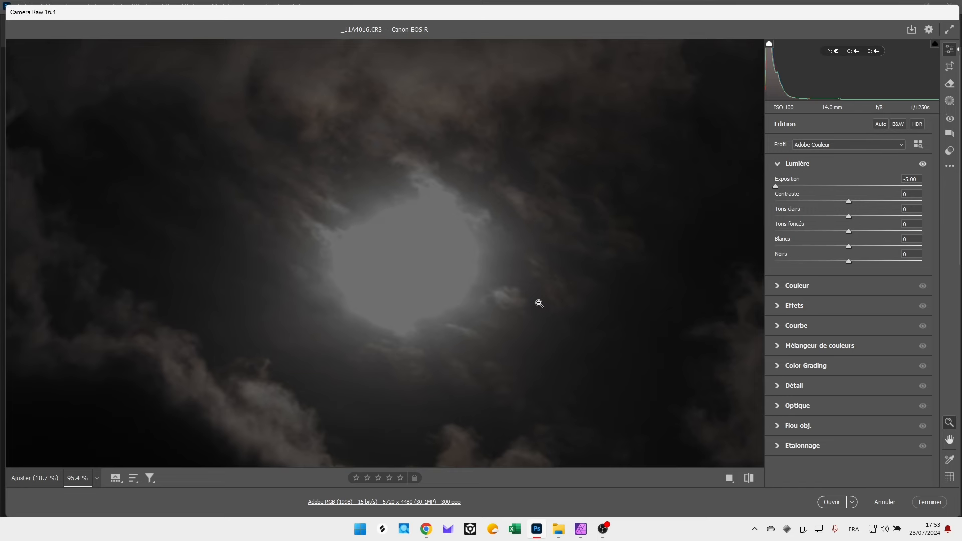
key("alt+Tab")
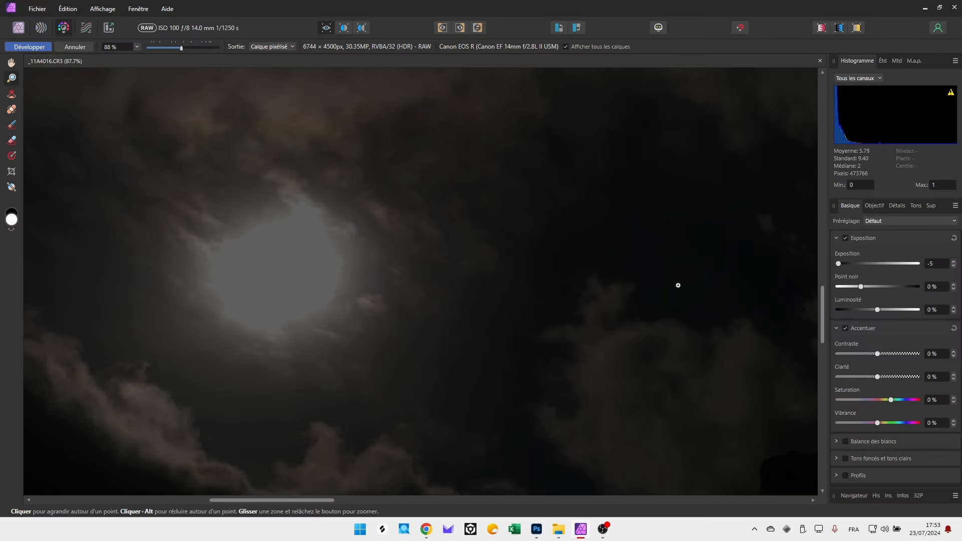
left_click_drag(318, 268, 476, 283)
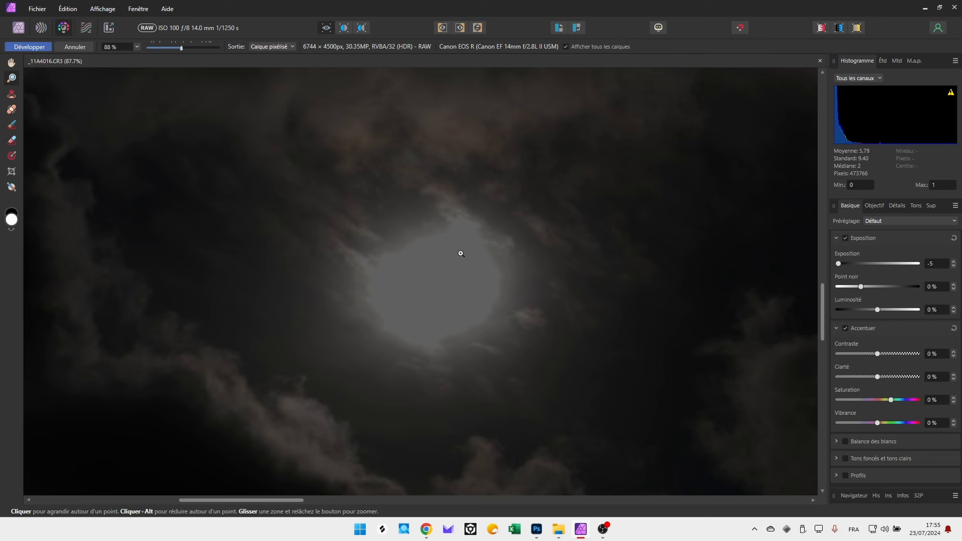
key("alt+Tab")
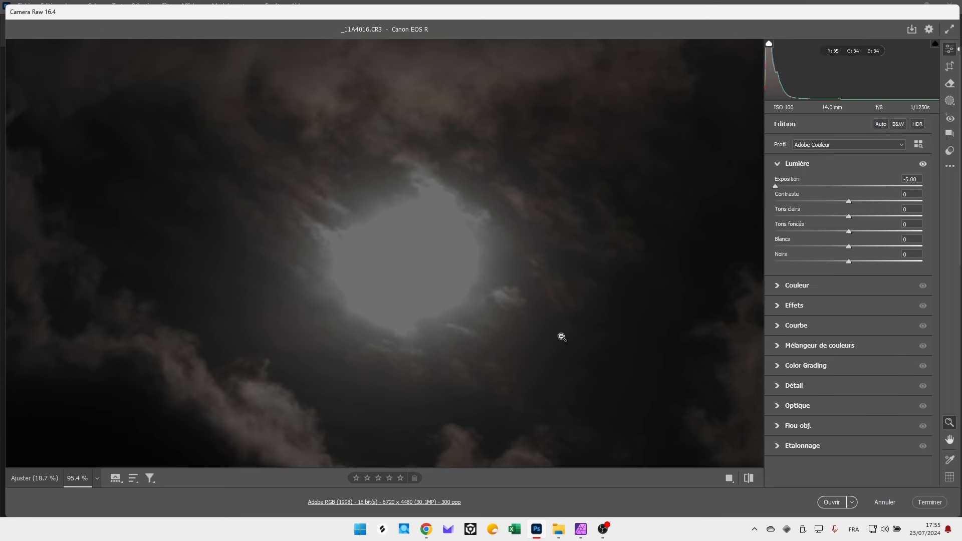
left_click(581, 529)
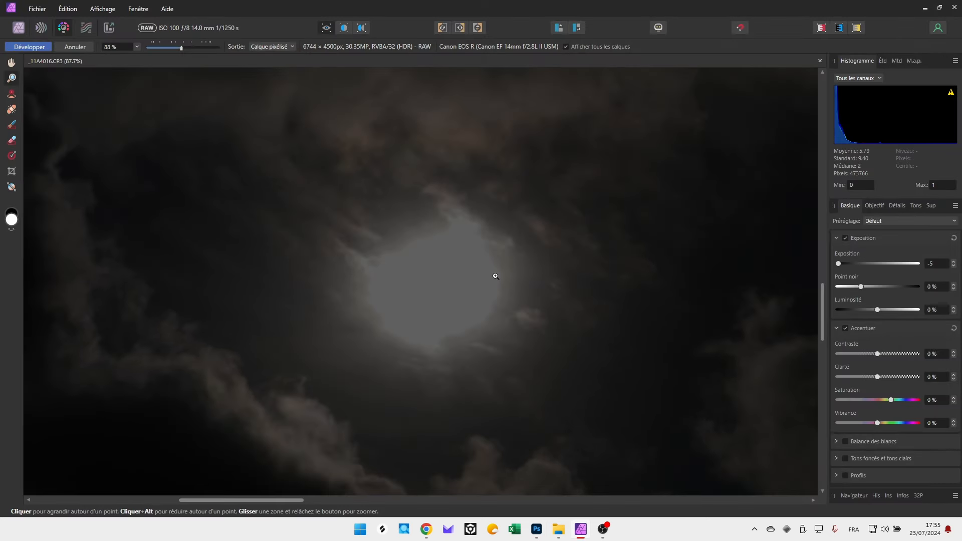